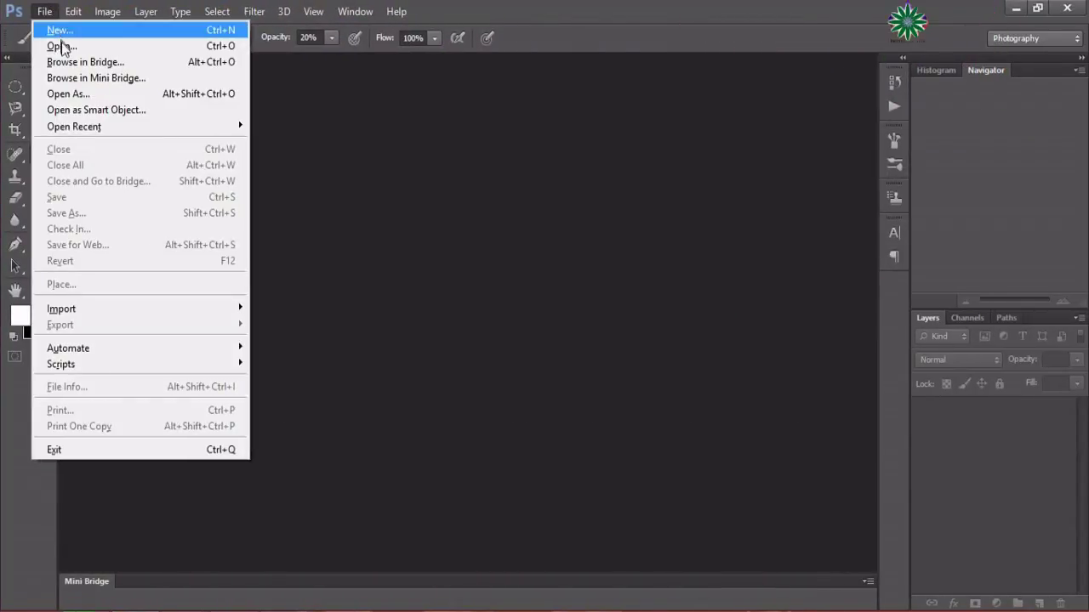
Browse the File > Open dialog and select girl-624223_960_720.jpg.
left_click(62, 45)
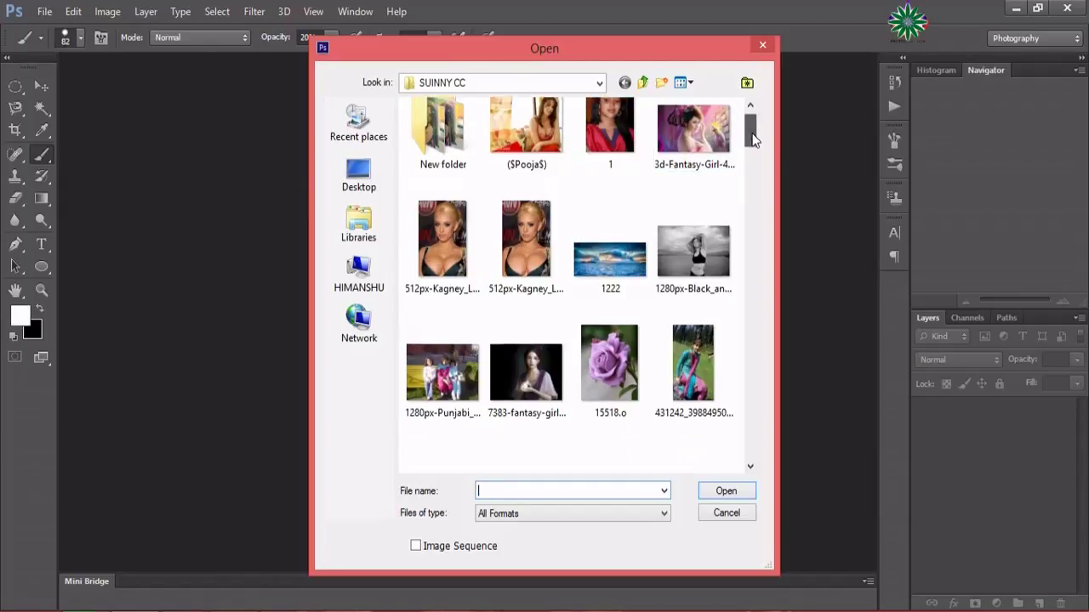
left_click_drag(748, 138, 772, 262)
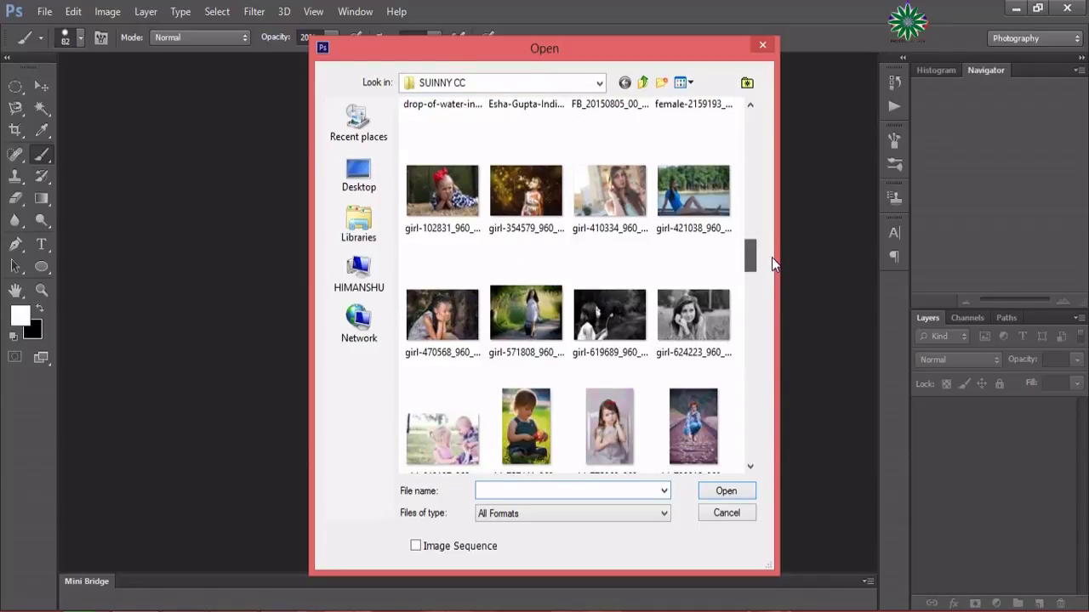
left_click(683, 317)
Open the photo, zoom to 100%, and duplicate Background into a Background copy layer.
double_click(683, 317)
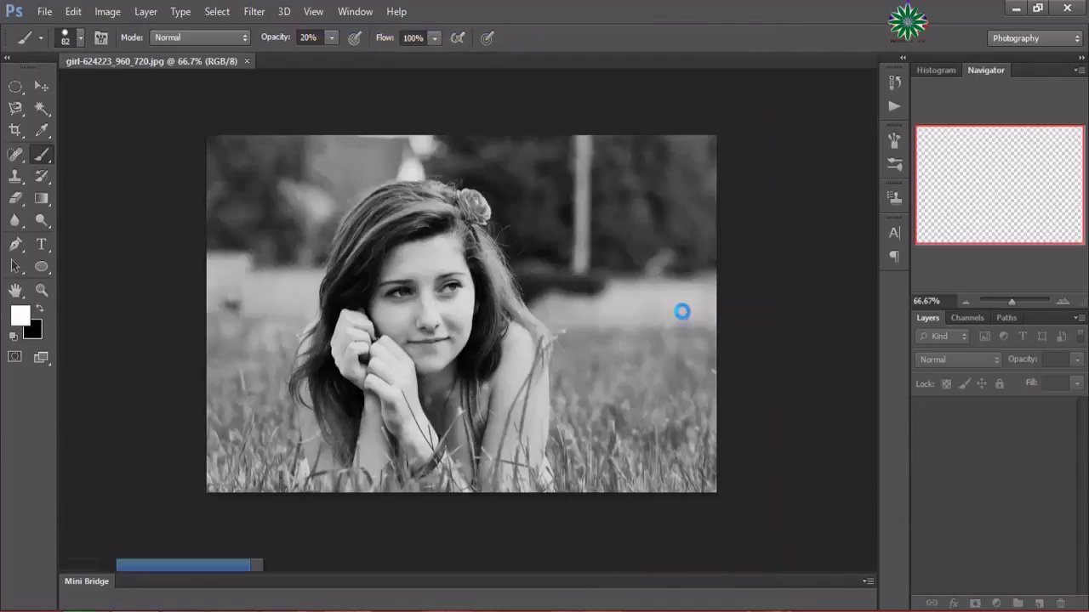
left_click(41, 290)
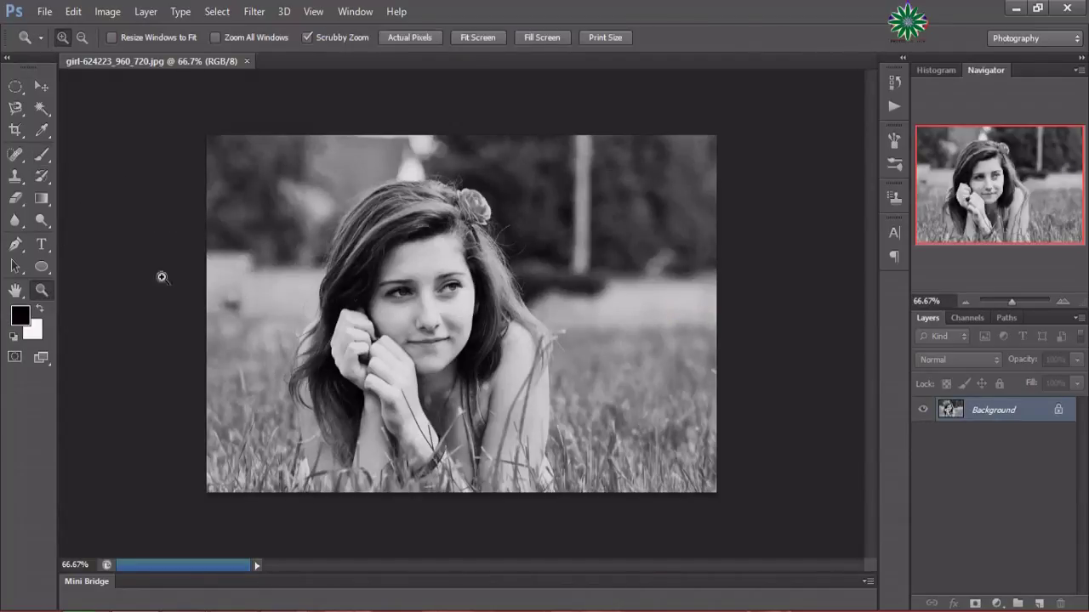
left_click(359, 291)
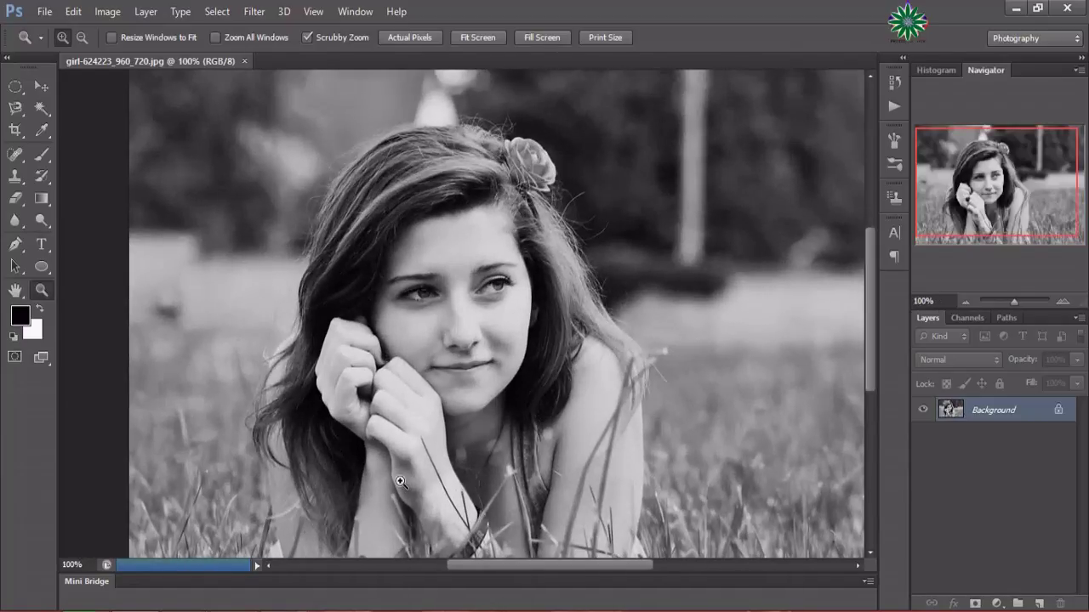
scroll(523, 407, "down", 1)
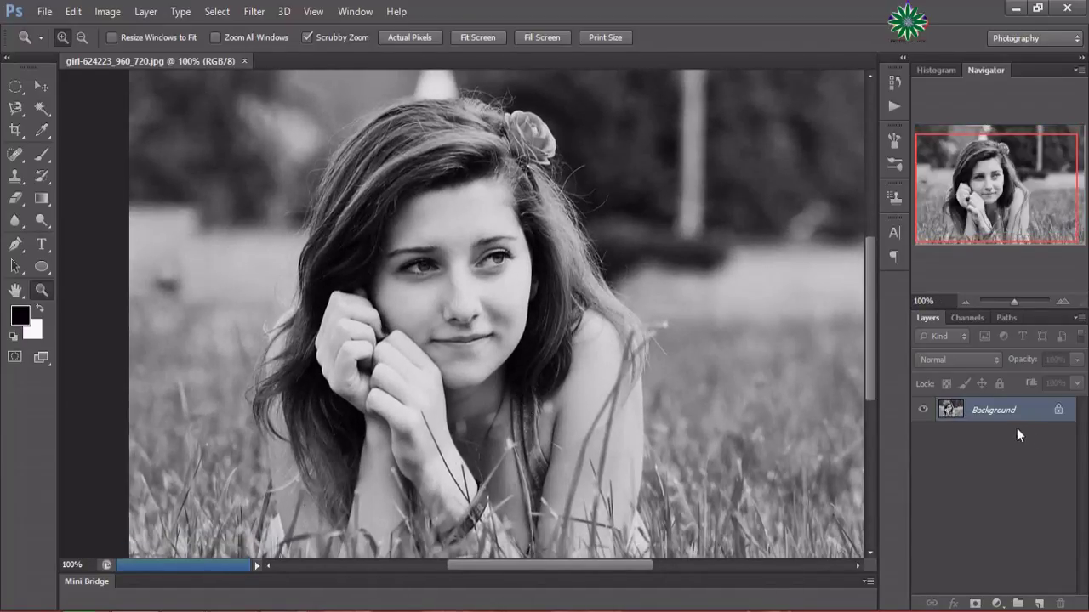
left_click_drag(1030, 412, 1039, 603)
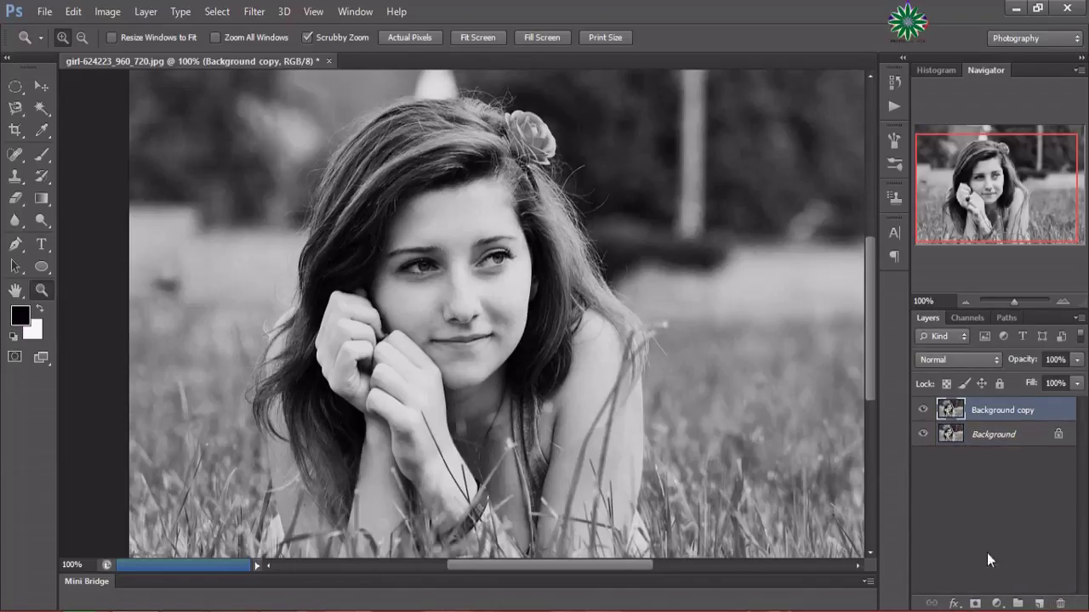
Add a bright orange Solid Color fill layer.
left_click(997, 603)
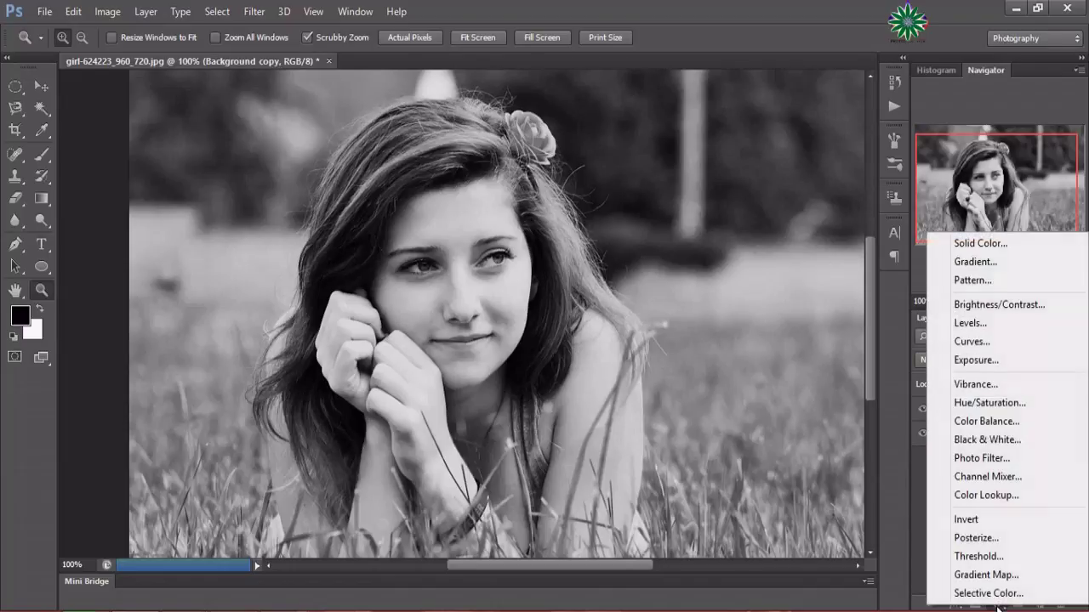
left_click(1012, 244)
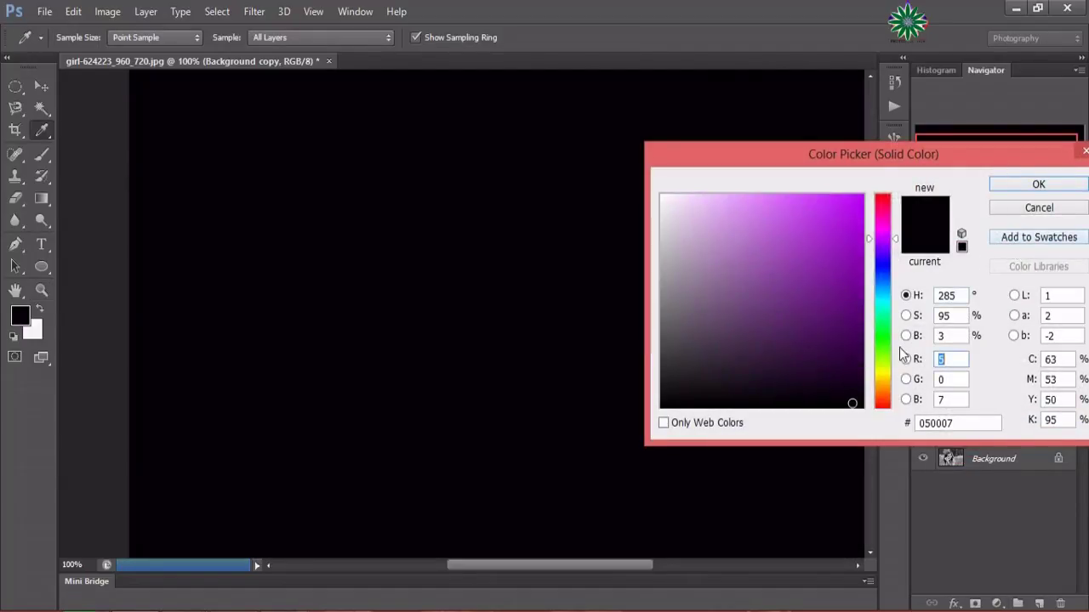
left_click_drag(878, 345, 878, 392)
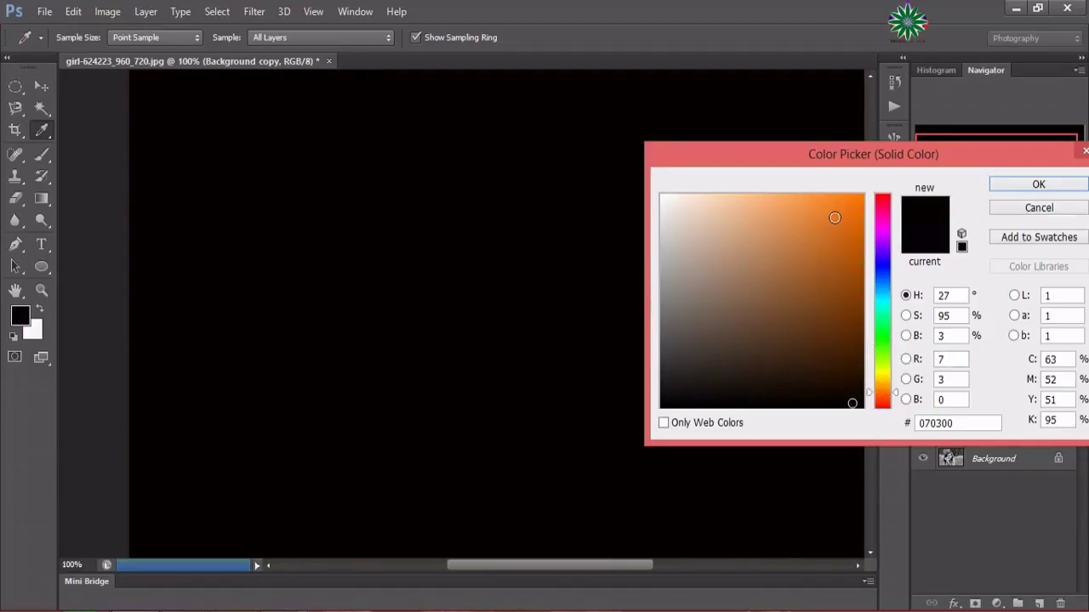
left_click(835, 219)
left_click(1024, 187)
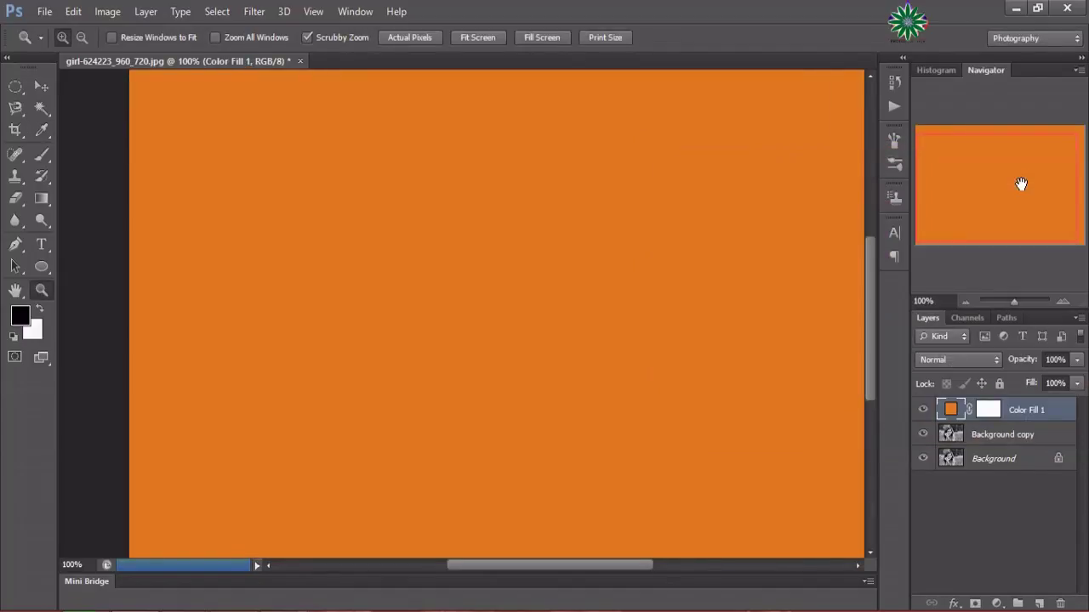
Blend the orange fill layer in Screen mode at 75% opacity.
left_click(972, 359)
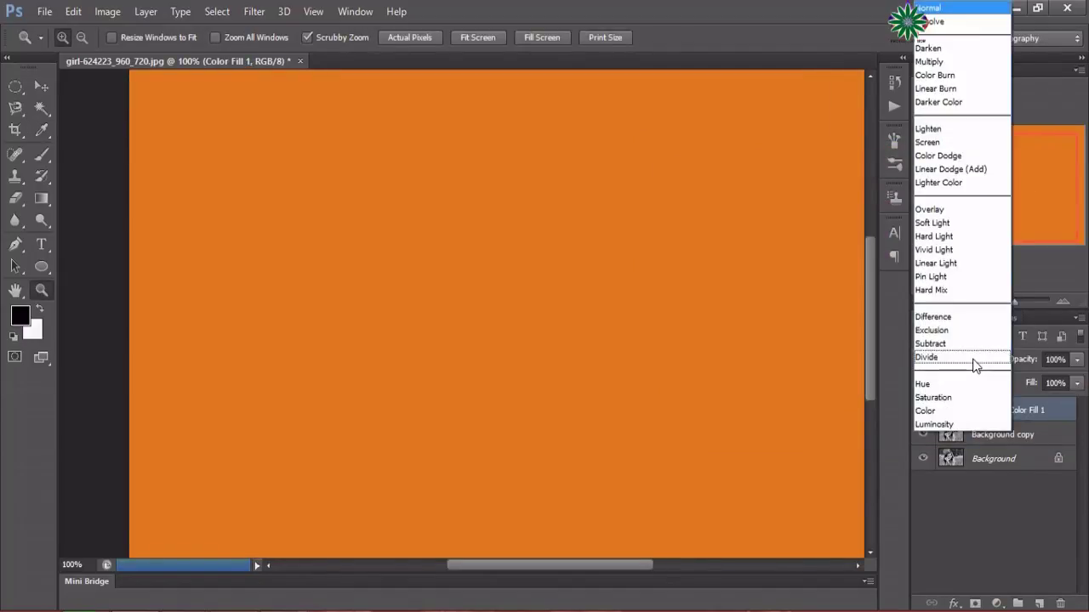
left_click(932, 142)
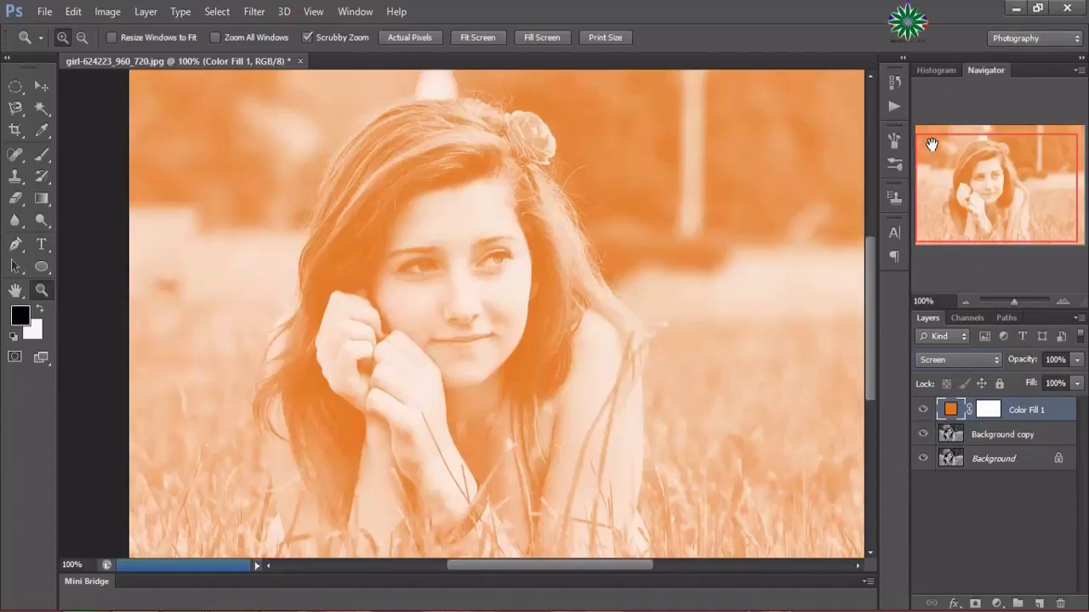
left_click(1076, 384)
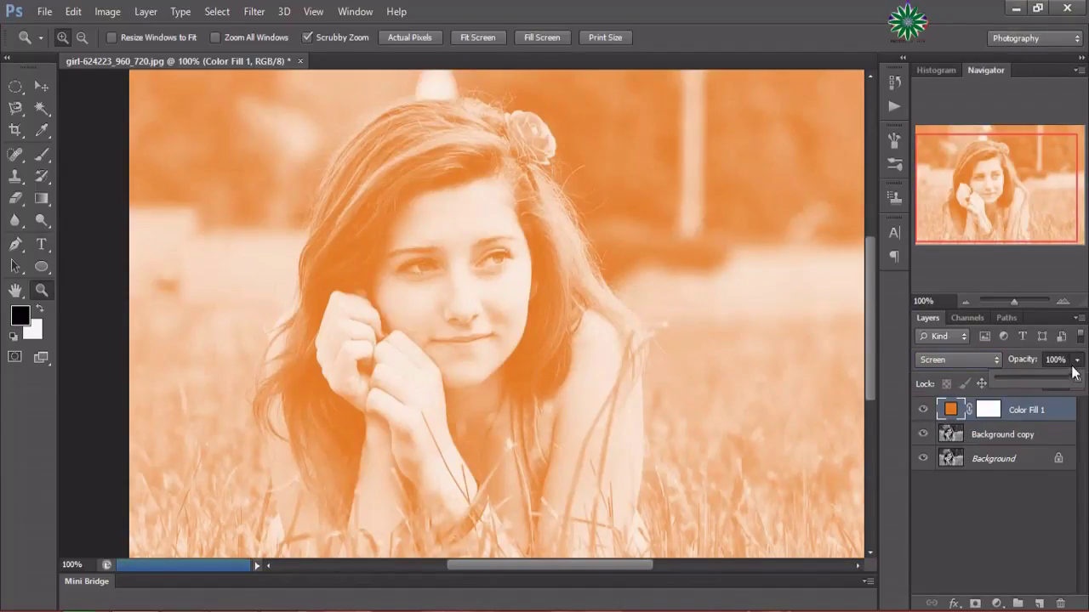
mouse_move(1073, 382)
left_mouse_down()
mouse_move(1047, 383)
mouse_move(1059, 388)
left_mouse_up()
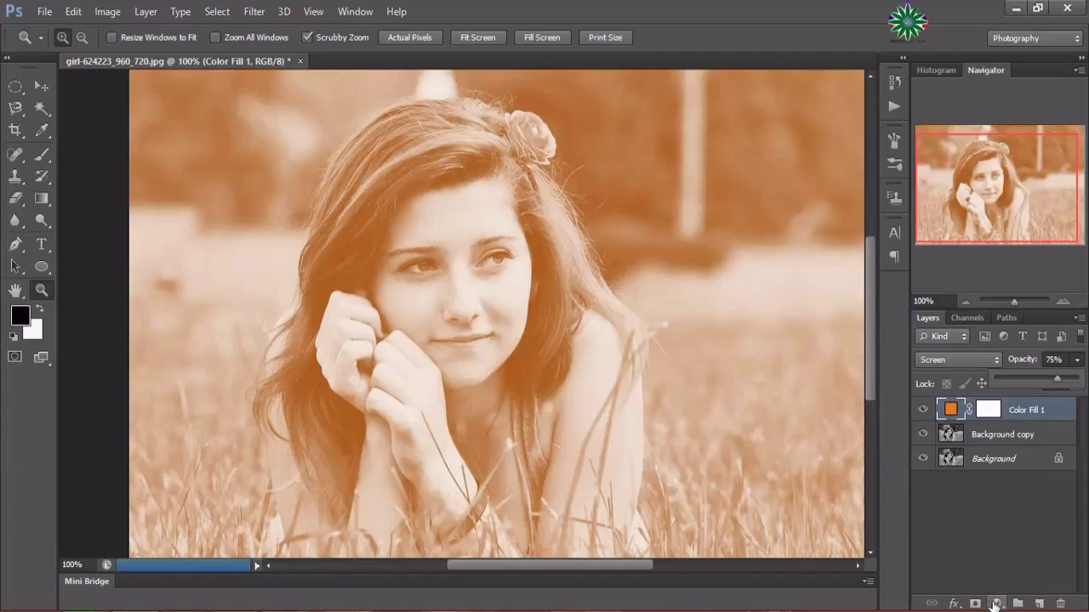
left_click(996, 603)
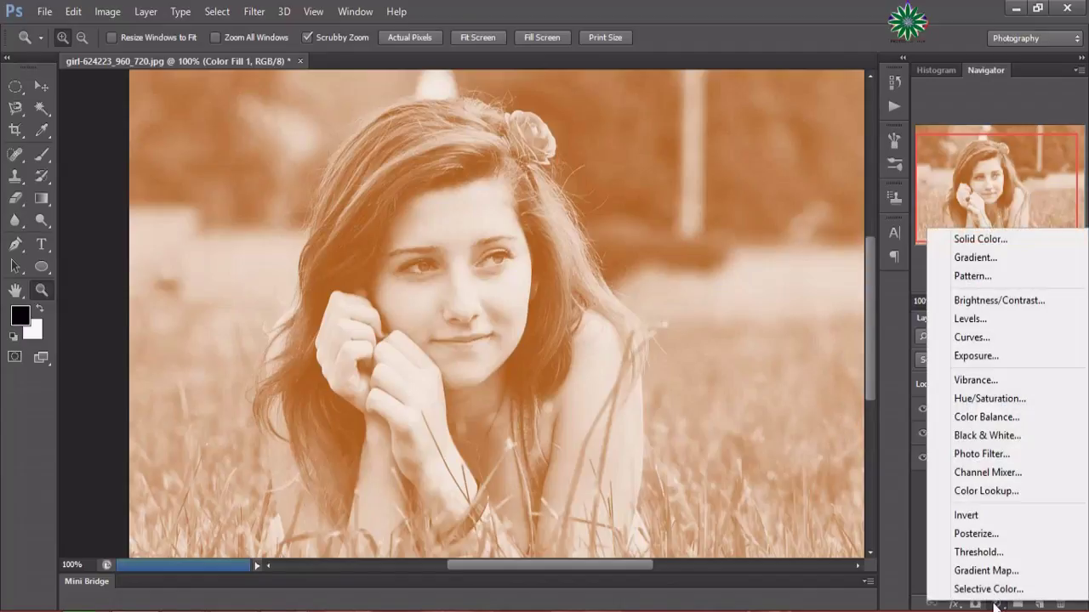
Add a Brightness/Contrast layer with brightness 21 and contrast 44.
left_click(1019, 306)
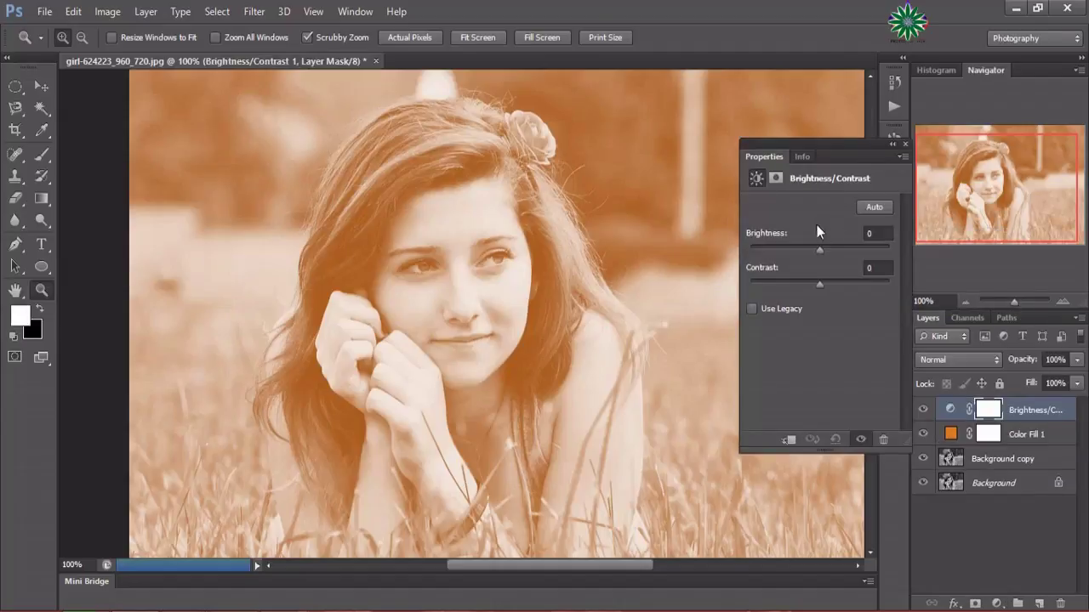
mouse_move(817, 247)
left_mouse_down()
mouse_move(831, 253)
mouse_move(832, 292)
left_mouse_up()
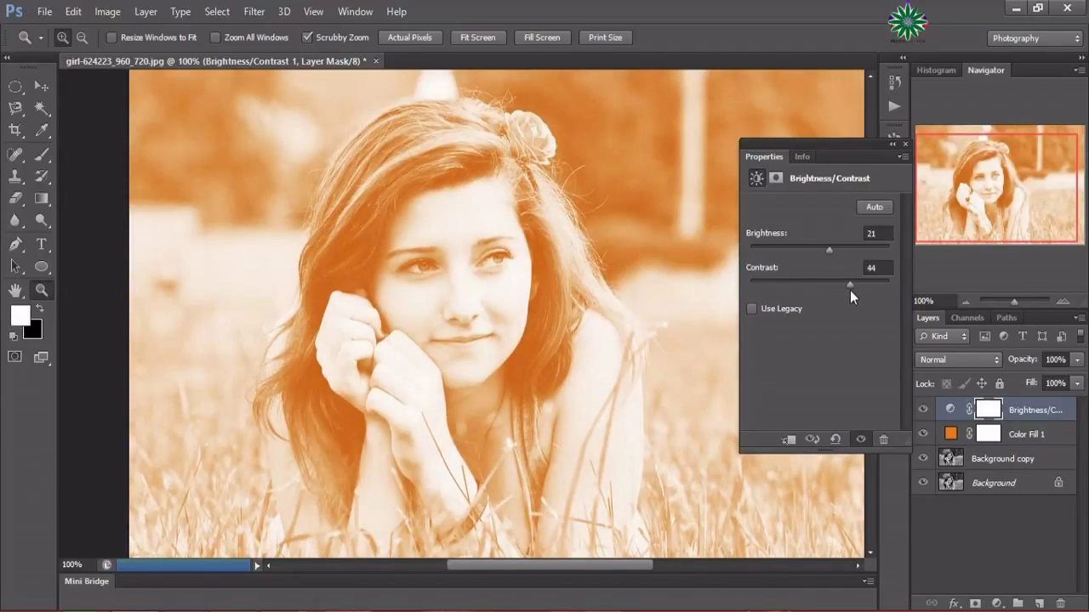
left_click(904, 146)
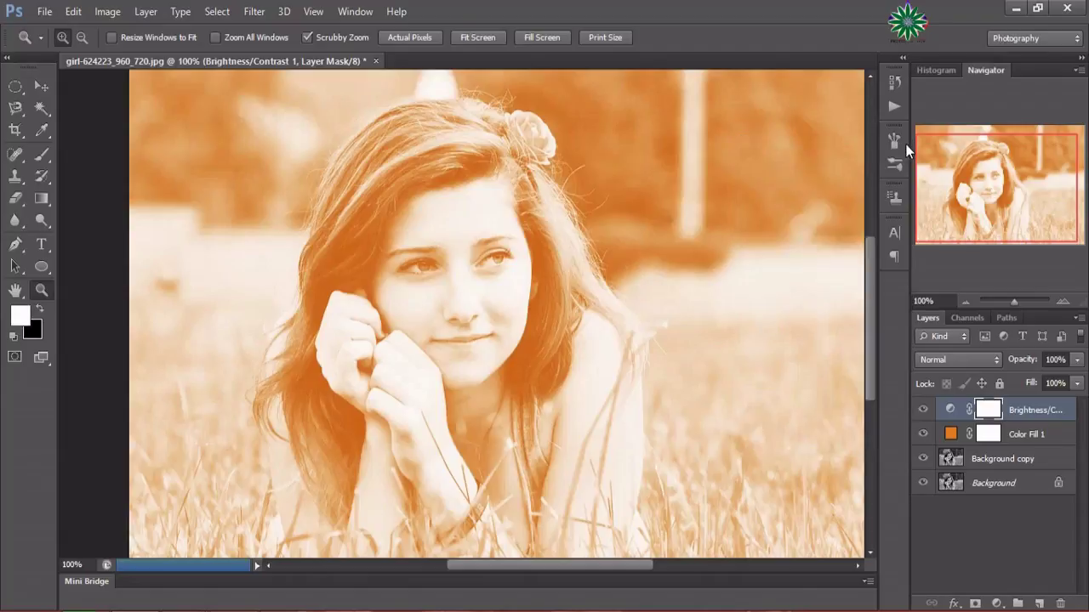
left_click(997, 604)
Add a Hue/Saturation layer with master hue nudged to +5, testing Colorize.
left_click(1004, 400)
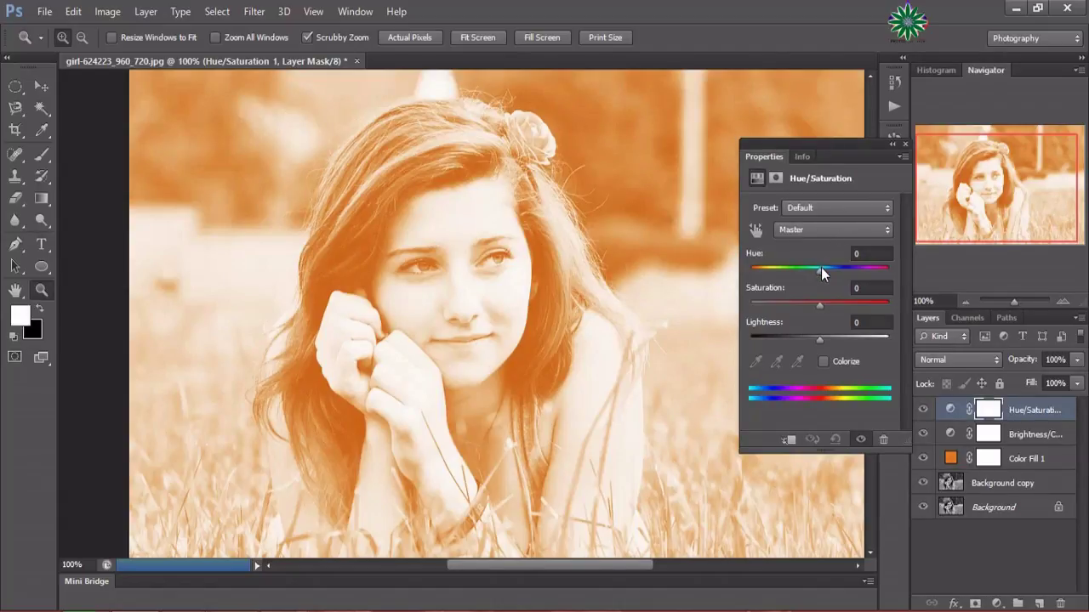
left_click_drag(820, 267, 822, 271)
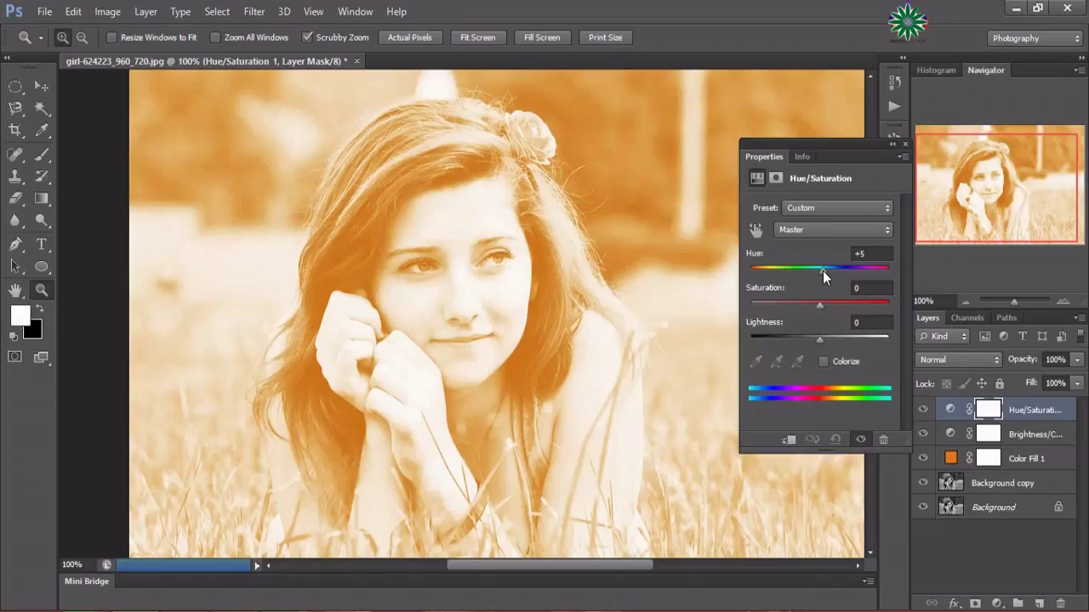
left_click_drag(823, 271, 823, 342)
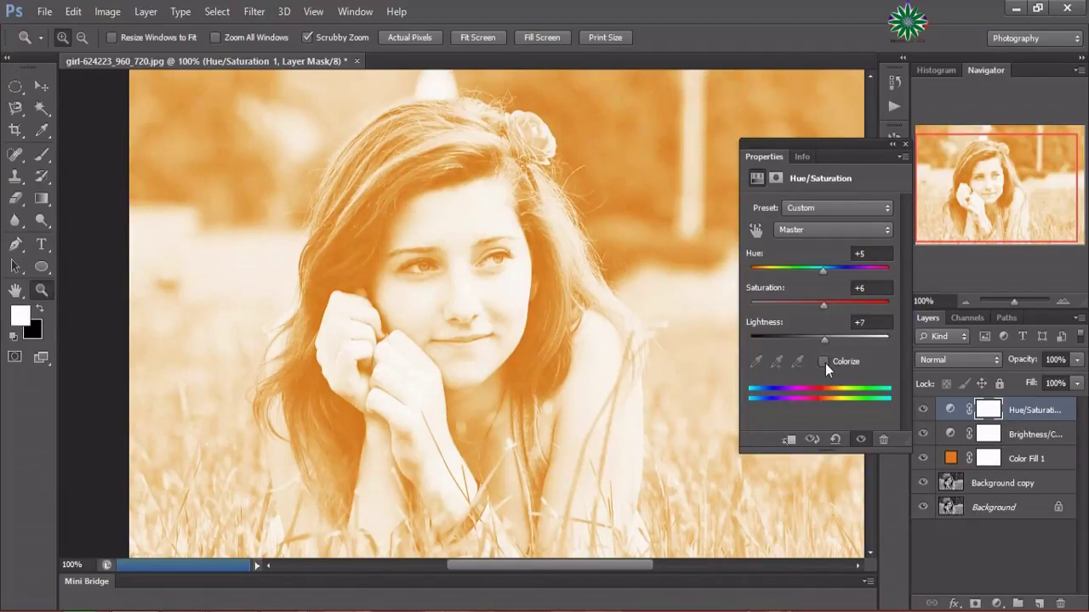
left_click(823, 362)
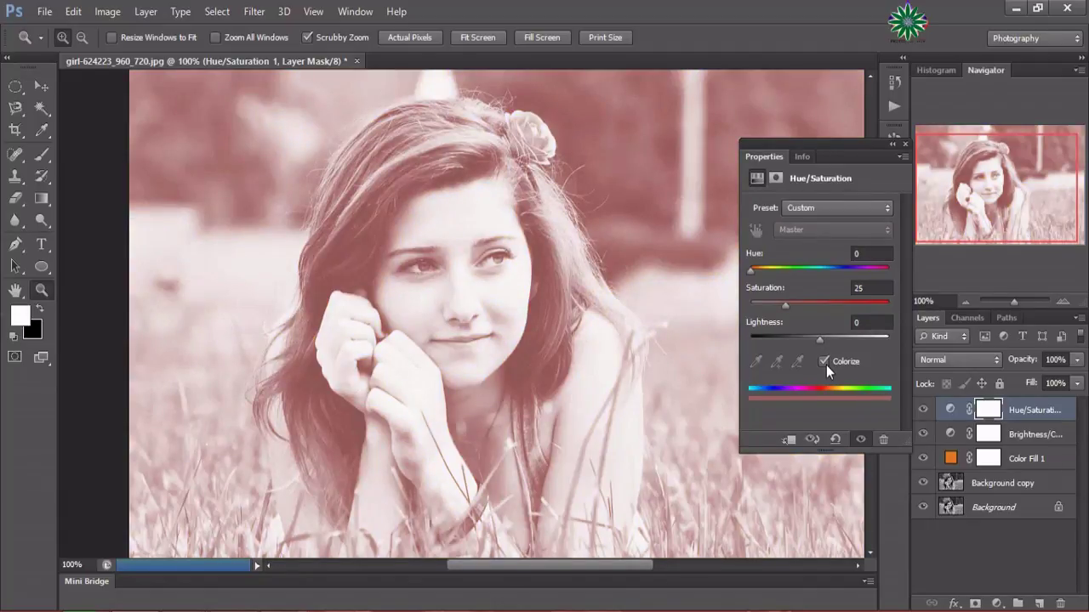
left_click(823, 361)
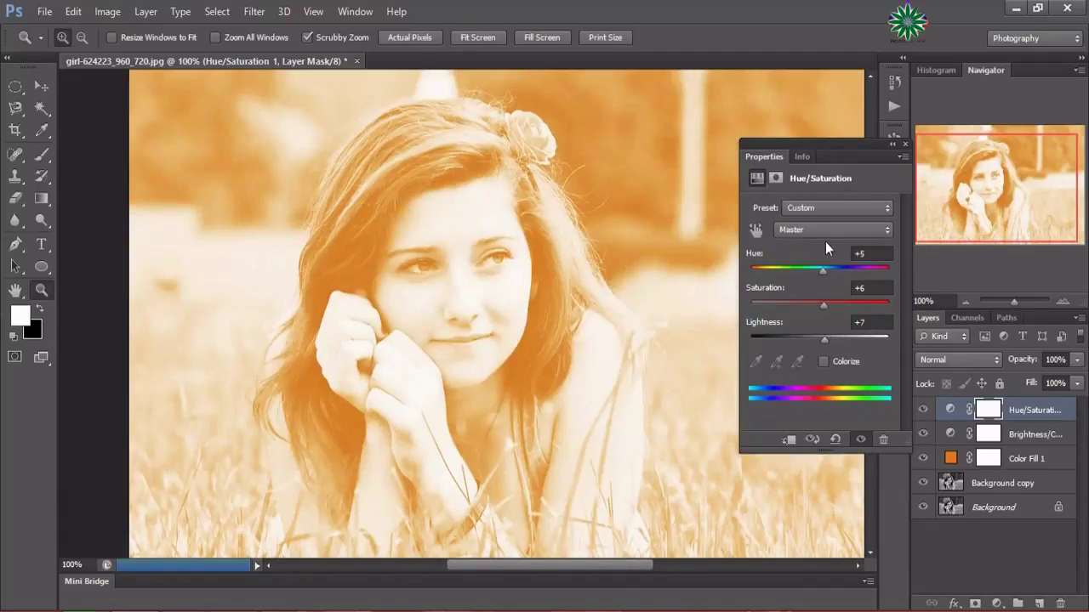
Set the Greens range to hue -32 and lightness +22, leaving Colorize off.
left_click(825, 230)
left_click(810, 289)
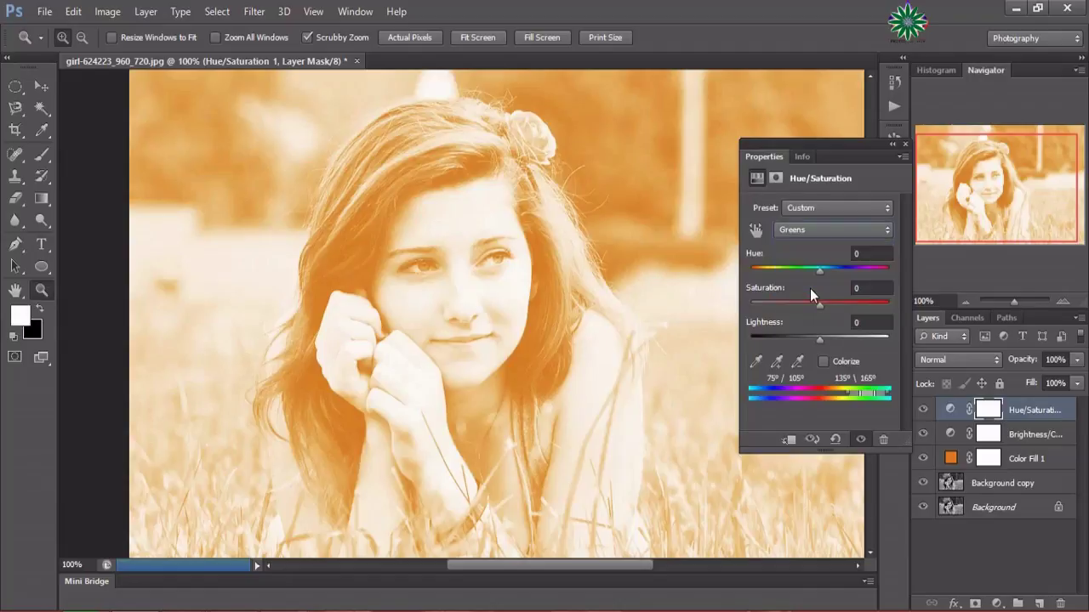
left_click_drag(820, 270, 797, 266)
mouse_move(819, 339)
left_mouse_down()
mouse_move(835, 339)
mouse_move(805, 341)
left_mouse_up()
left_click(825, 361)
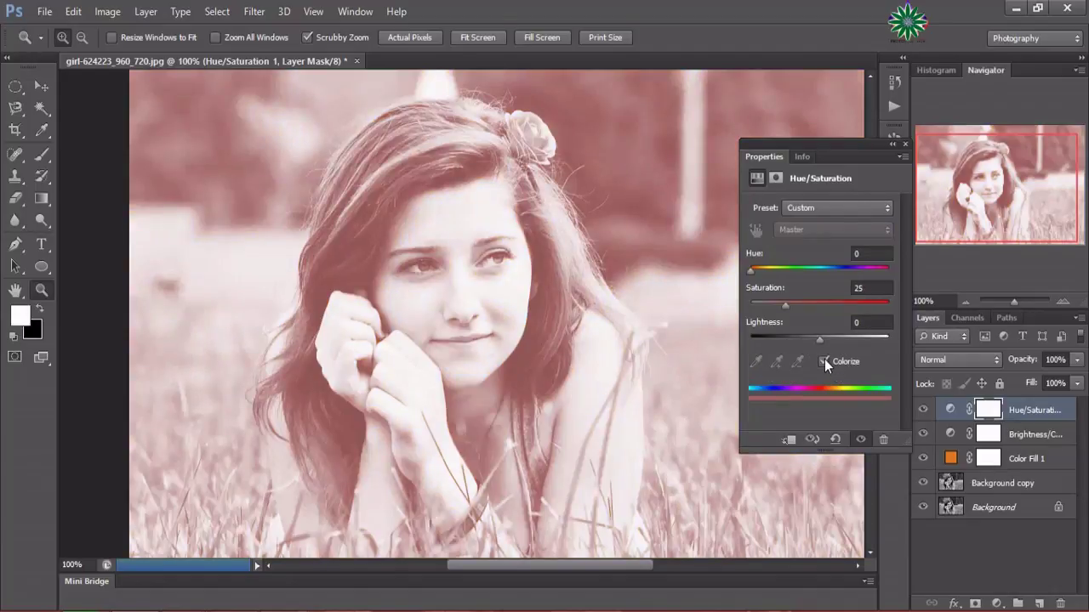
left_click(825, 361)
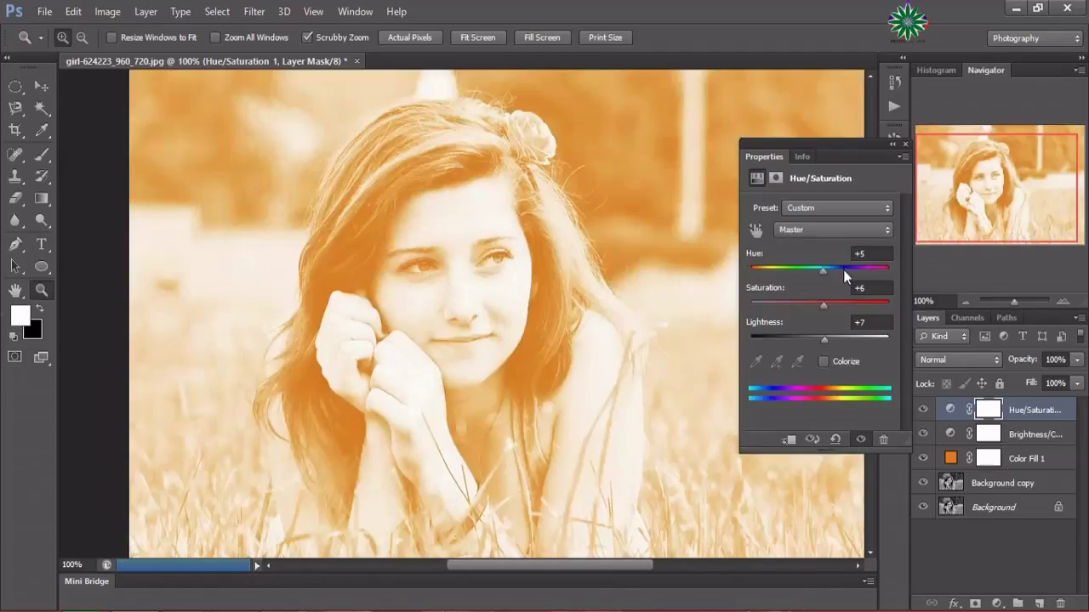
left_click(906, 145)
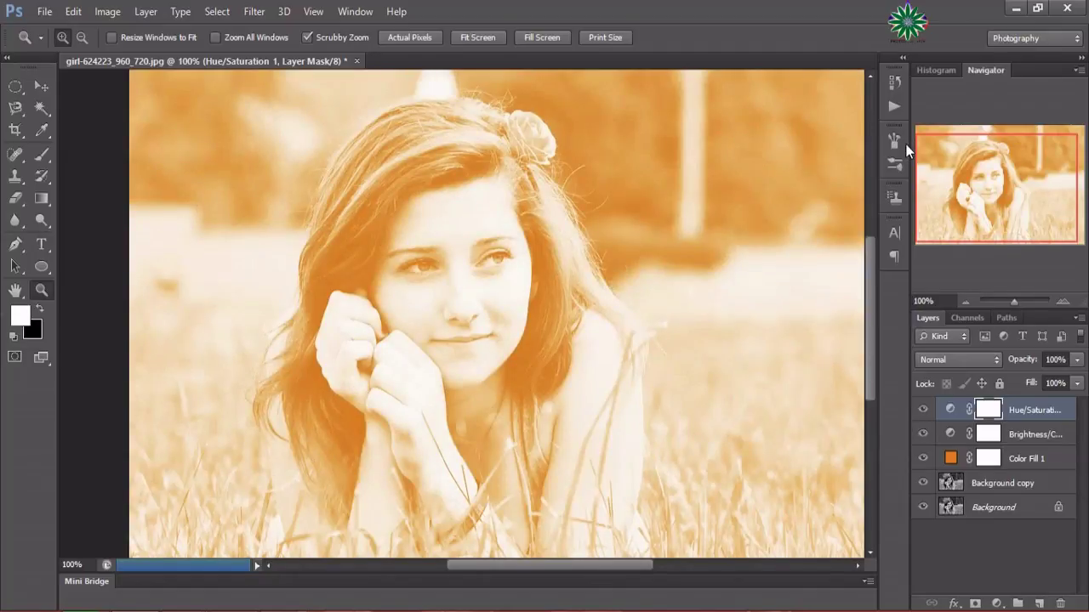
Add a Curves layer lifting RGB shadows to 24 and Green shadows to 40.
left_click(996, 604)
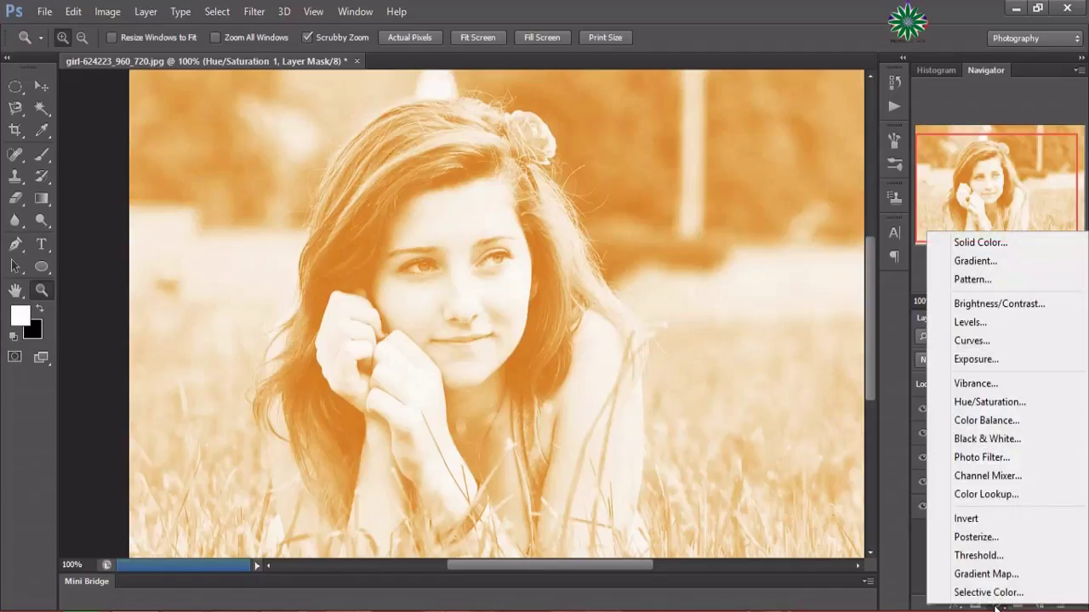
left_click(1015, 340)
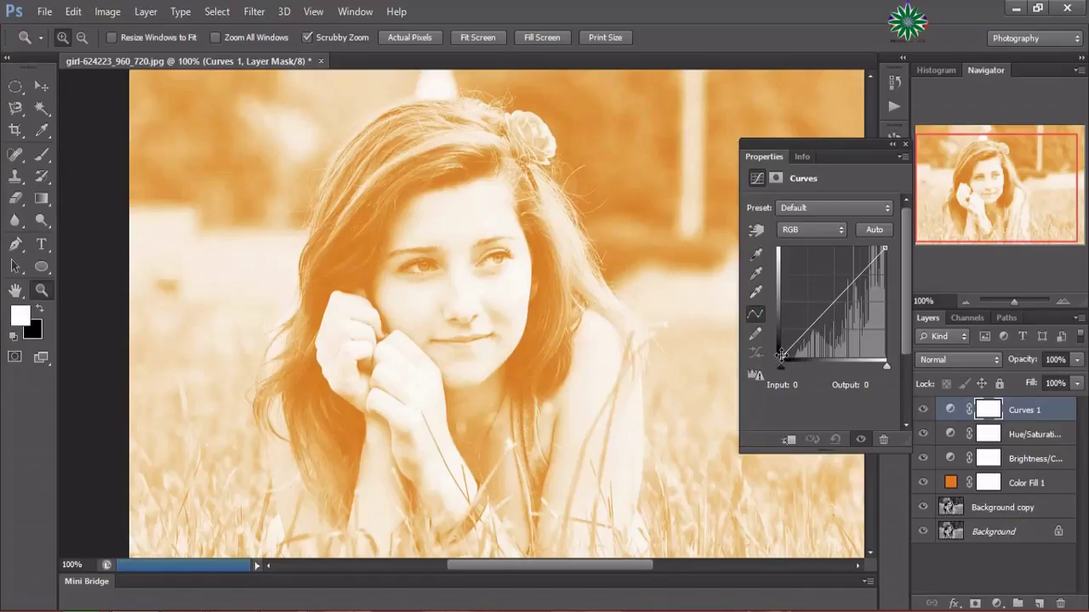
left_click_drag(782, 360, 781, 348)
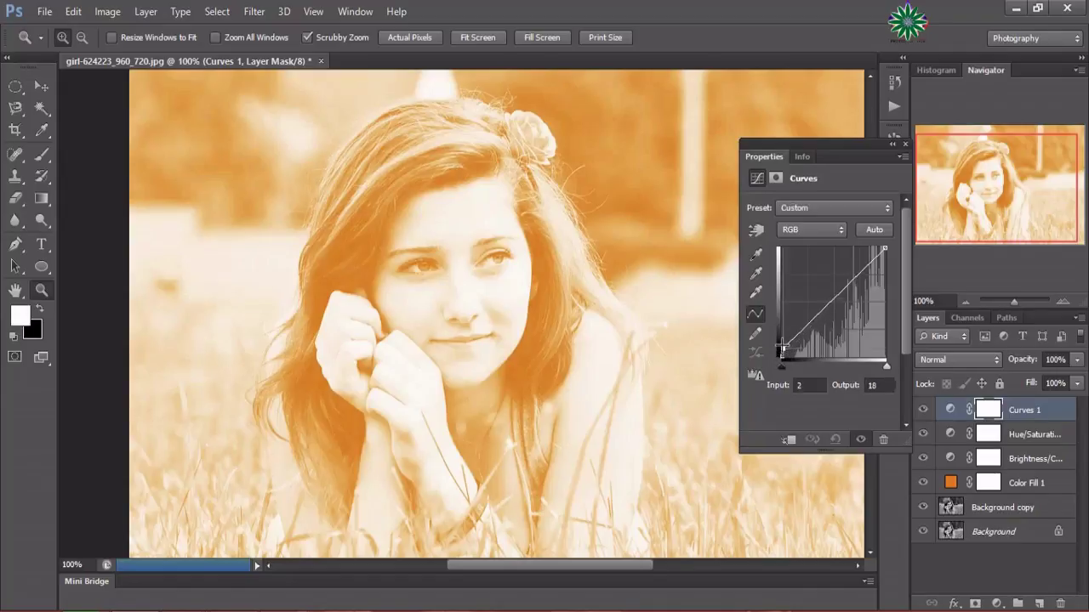
left_click(834, 231)
left_click(821, 275)
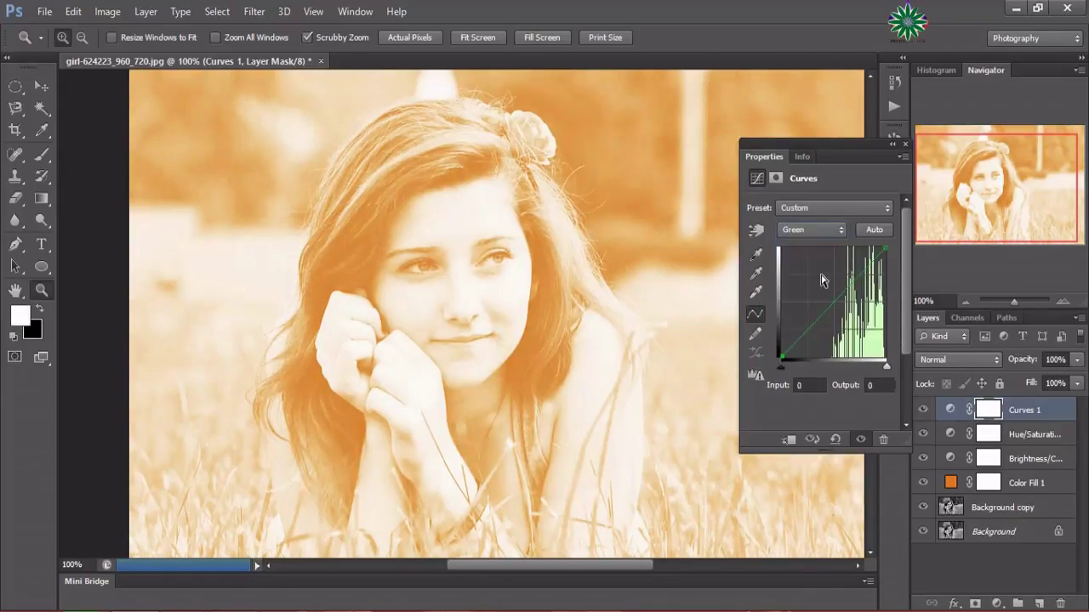
left_click_drag(787, 353, 784, 339)
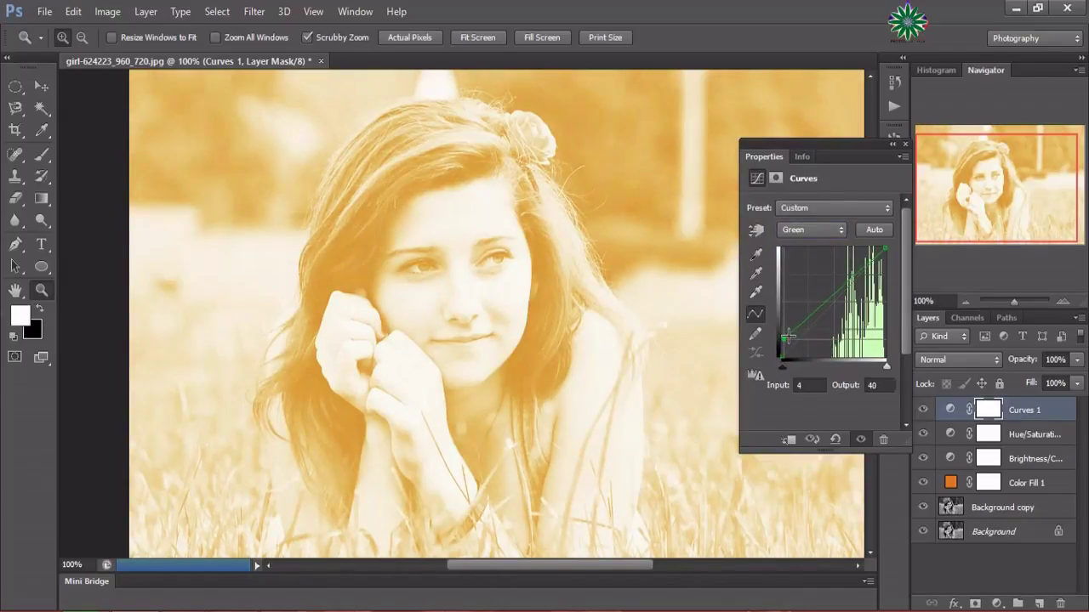
left_click(904, 144)
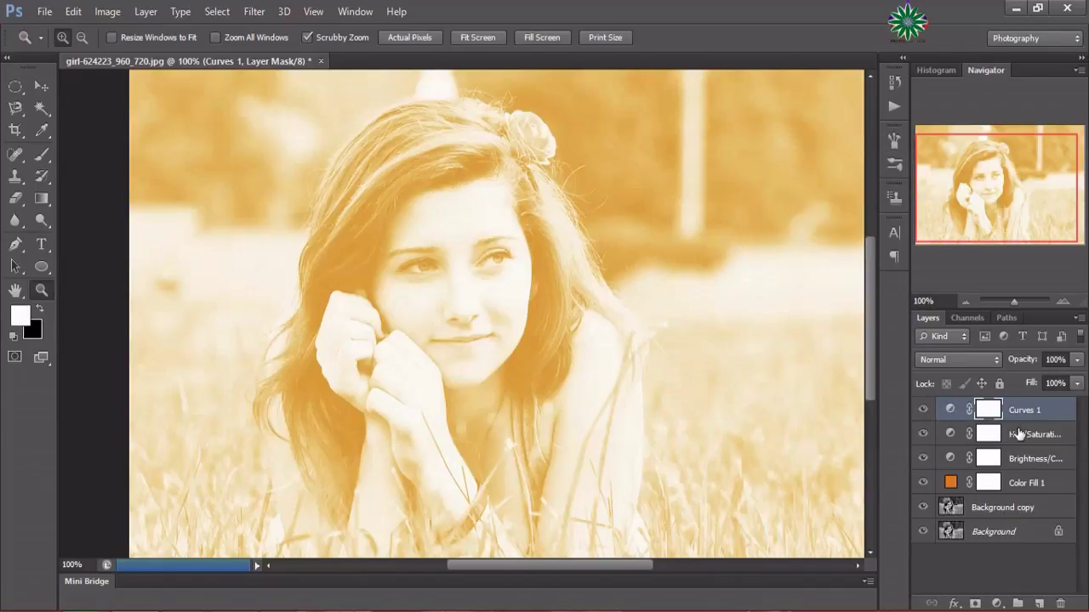
Recolour the Color Fill 1 layer to a deep blue.
left_click(1008, 486)
double_click(949, 483)
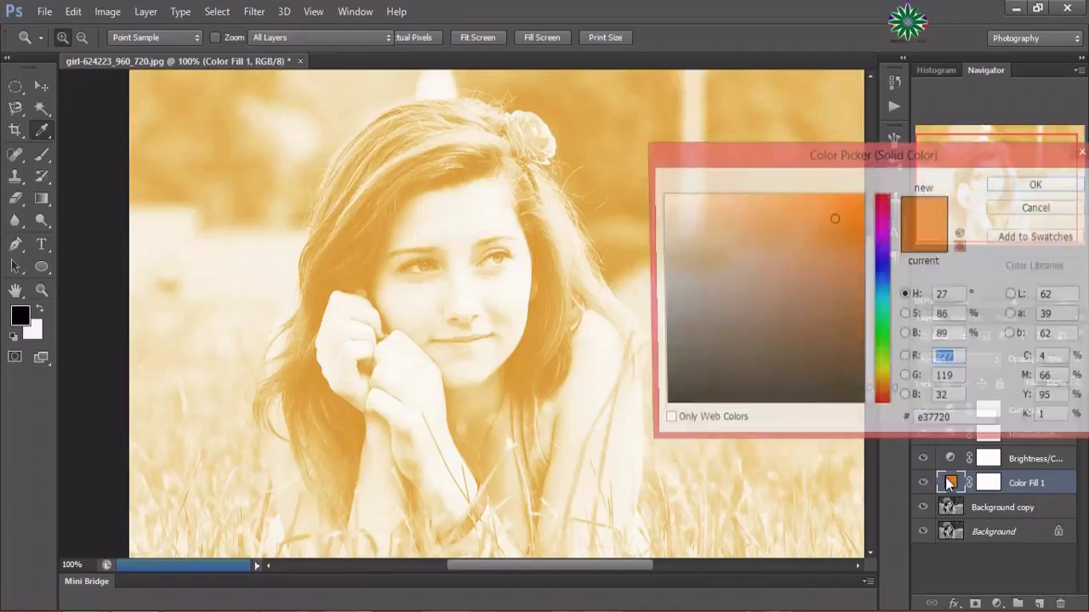
left_click(878, 271)
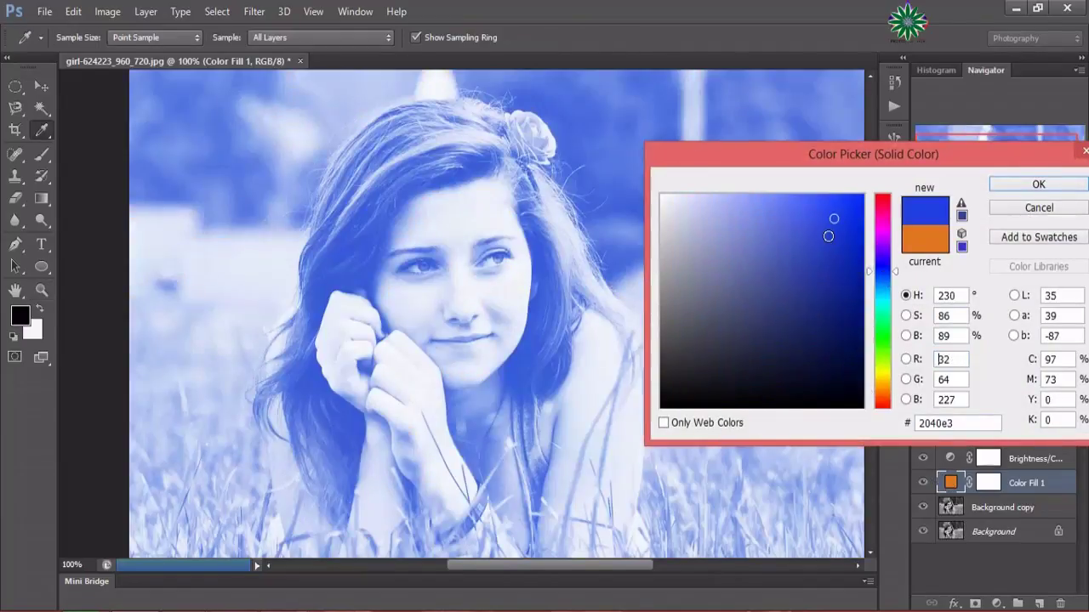
left_click(809, 210)
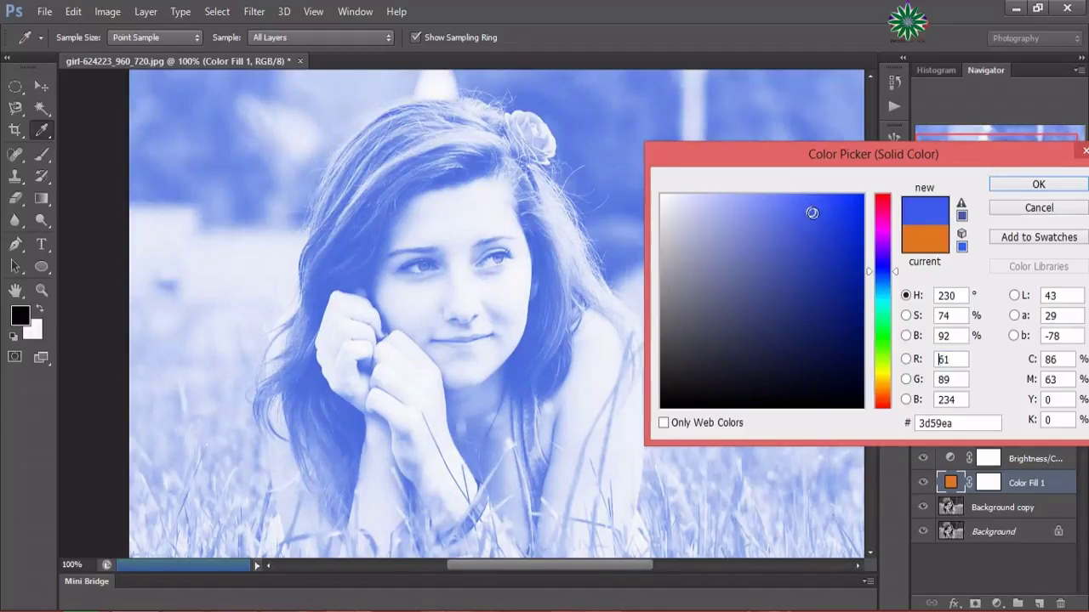
left_click(838, 231)
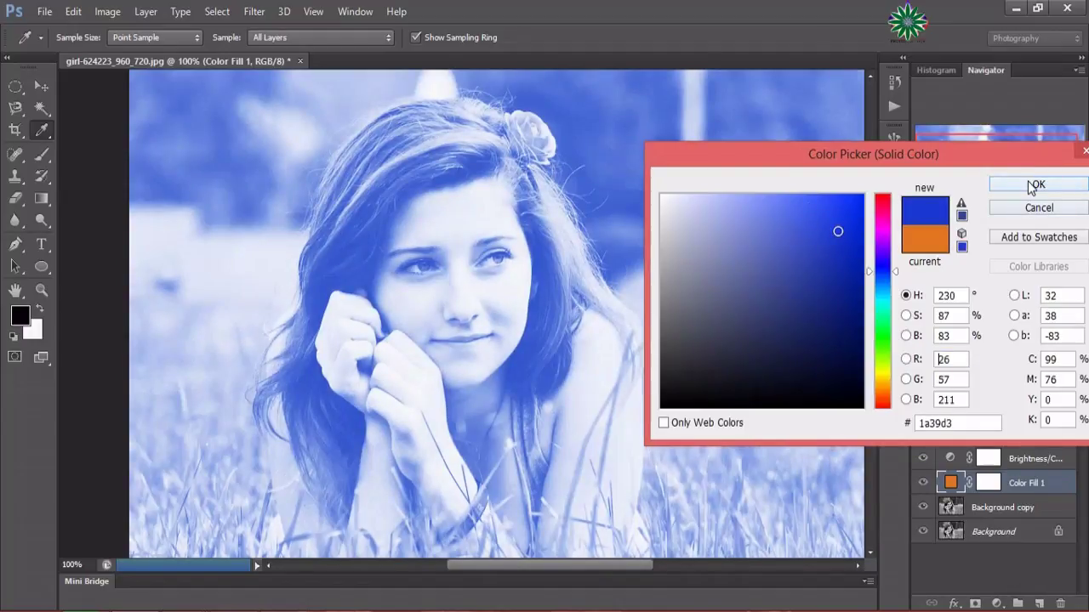
left_click(1030, 185)
key("z")
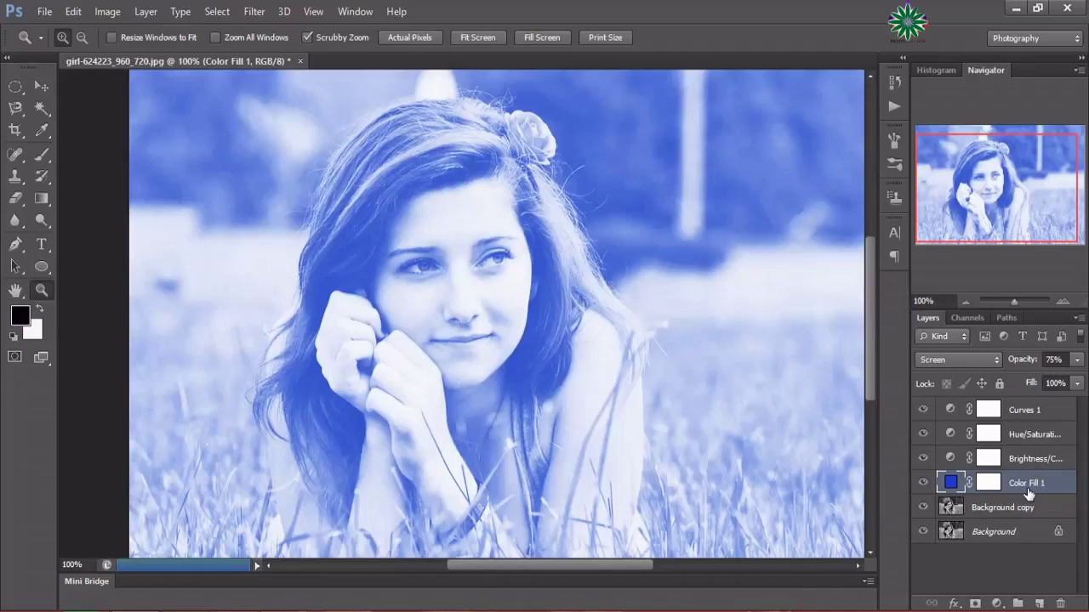
Blend Color Fill 1 as Soft Light at 82% opacity.
left_click(1077, 360)
mouse_move(1061, 384)
left_mouse_down()
mouse_move(1040, 387)
mouse_move(1058, 382)
left_mouse_up()
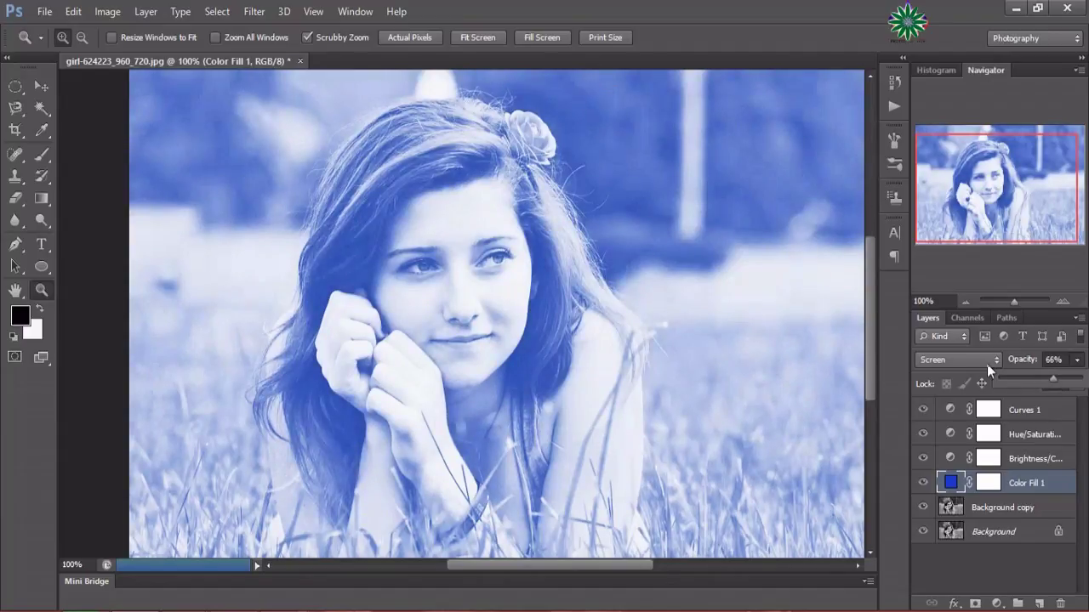
left_click(977, 357)
left_click(962, 219)
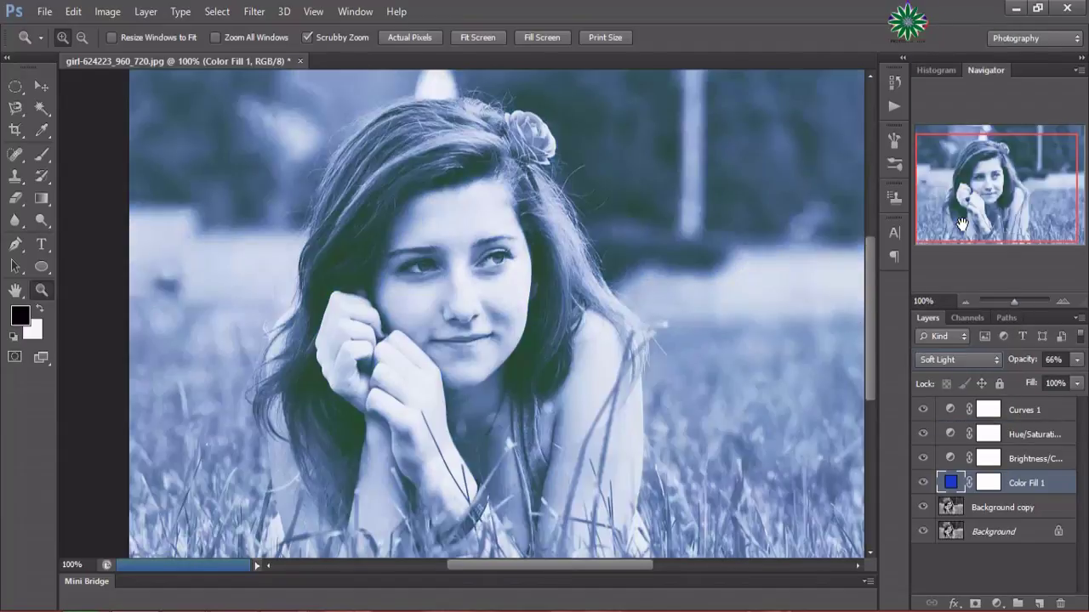
left_click(1077, 360)
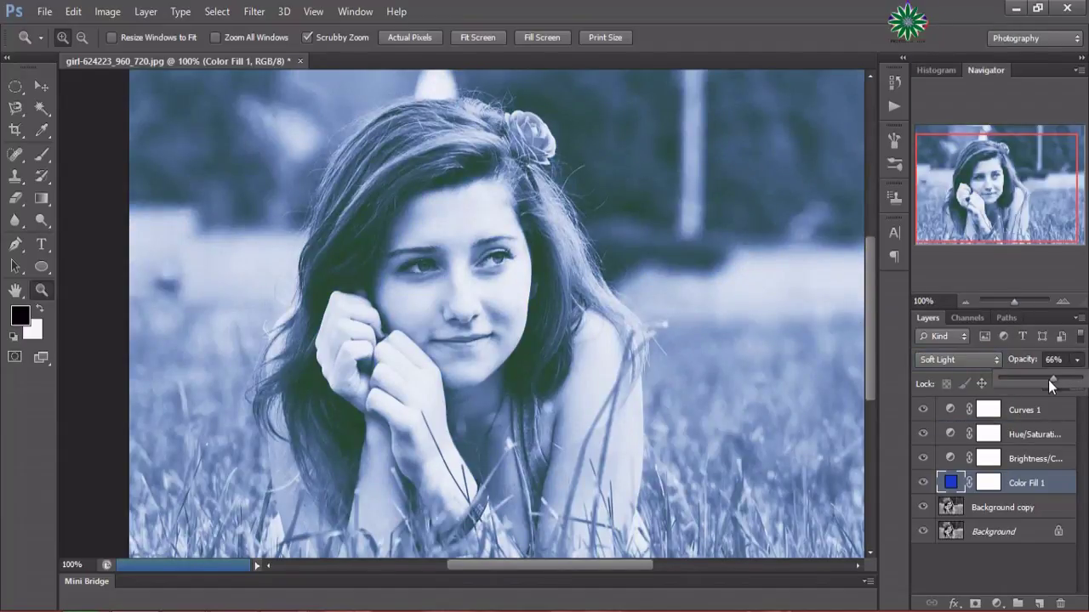
left_click_drag(1053, 379, 1070, 390)
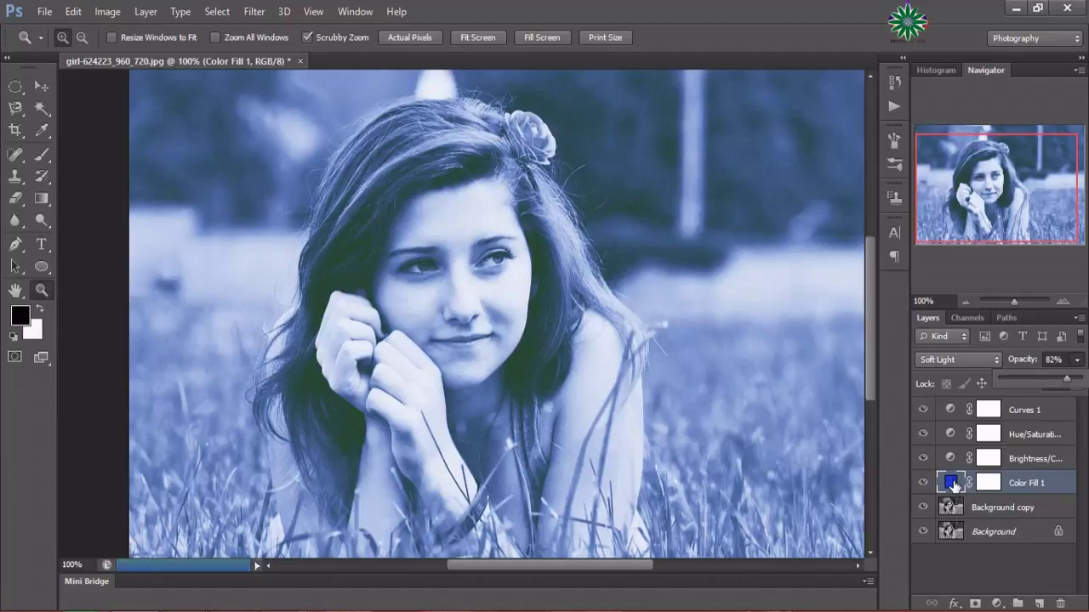
left_click(1029, 411)
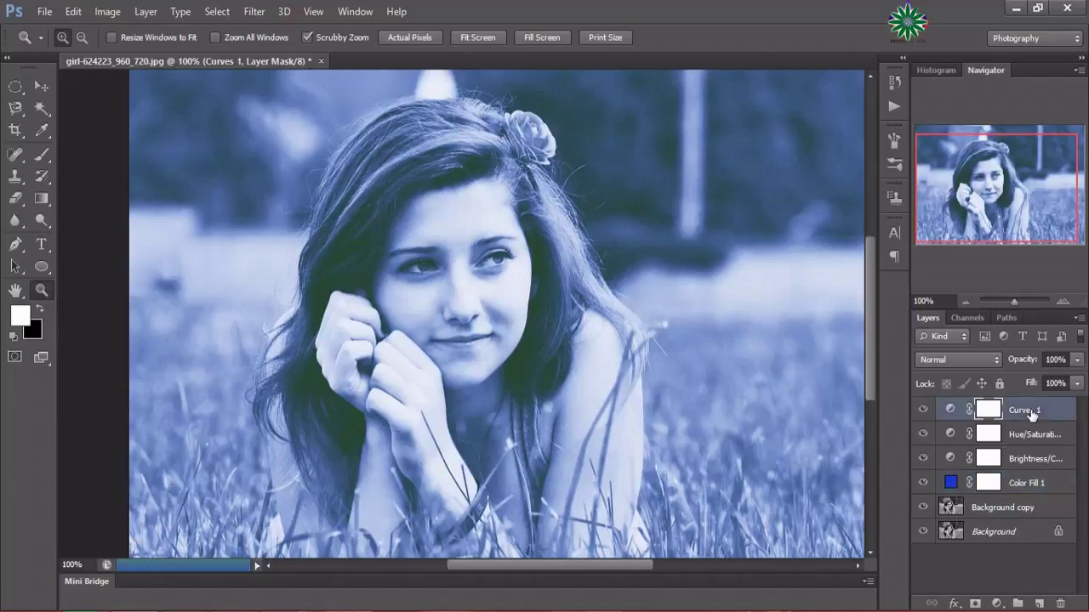
Recolour Color Fill 1 to pink-magenta e31b66.
left_click(951, 483)
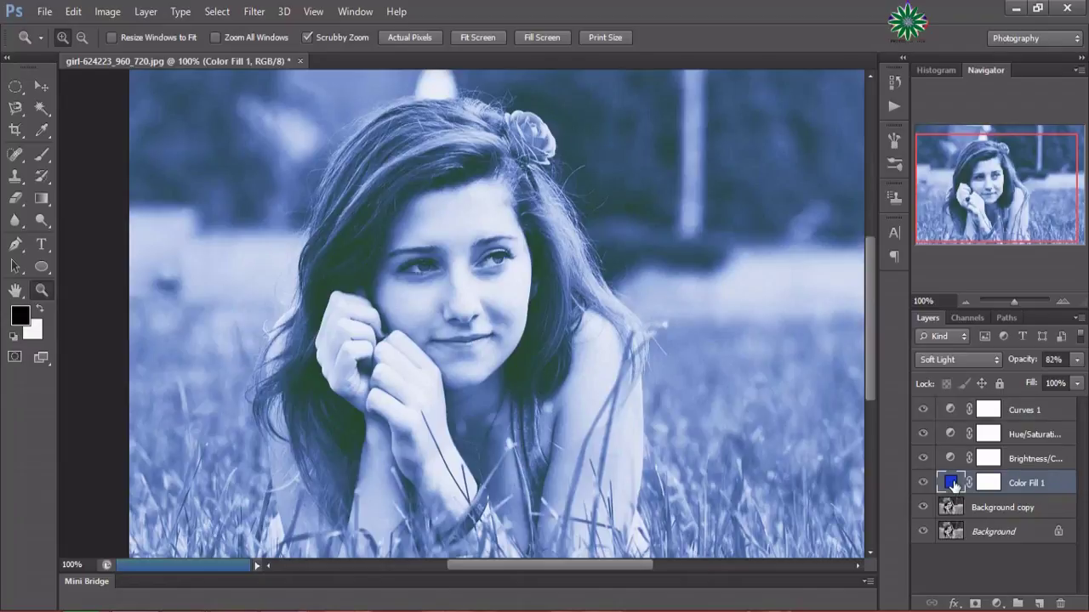
double_click(952, 484)
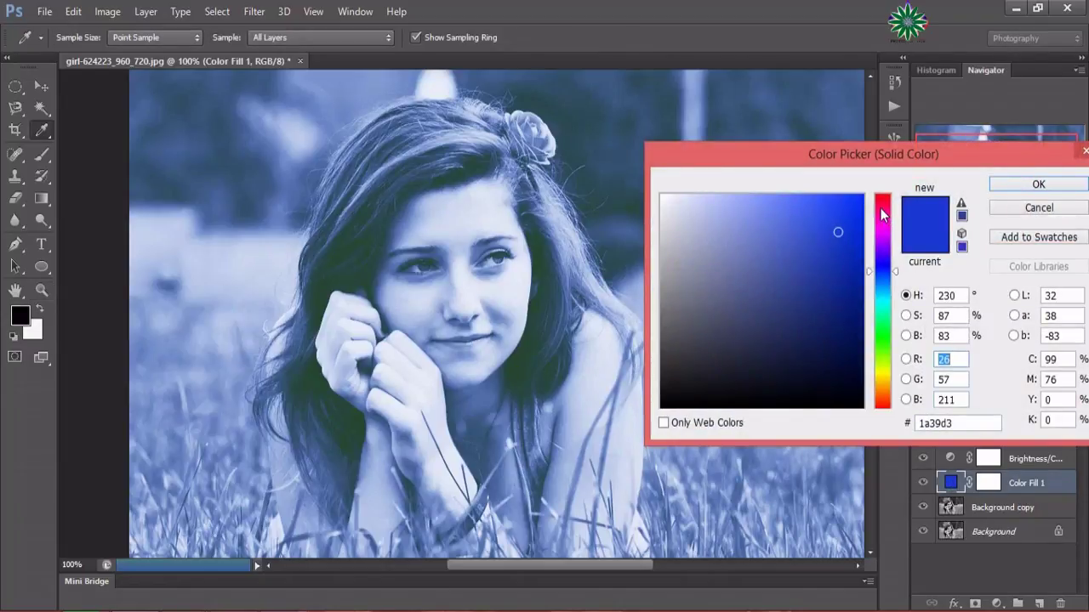
left_click_drag(883, 215, 876, 207)
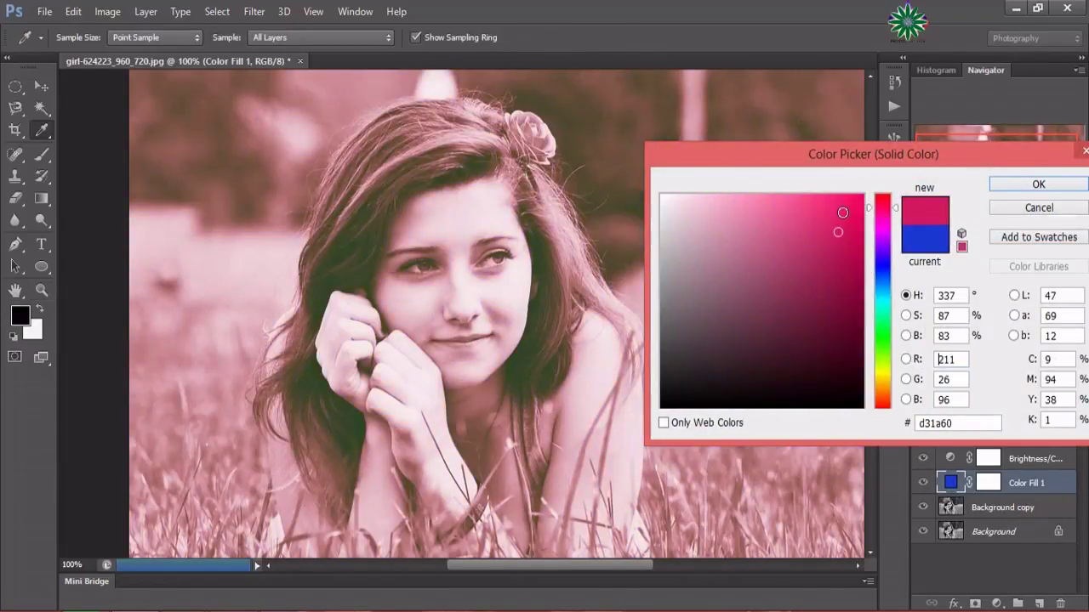
left_click(854, 255)
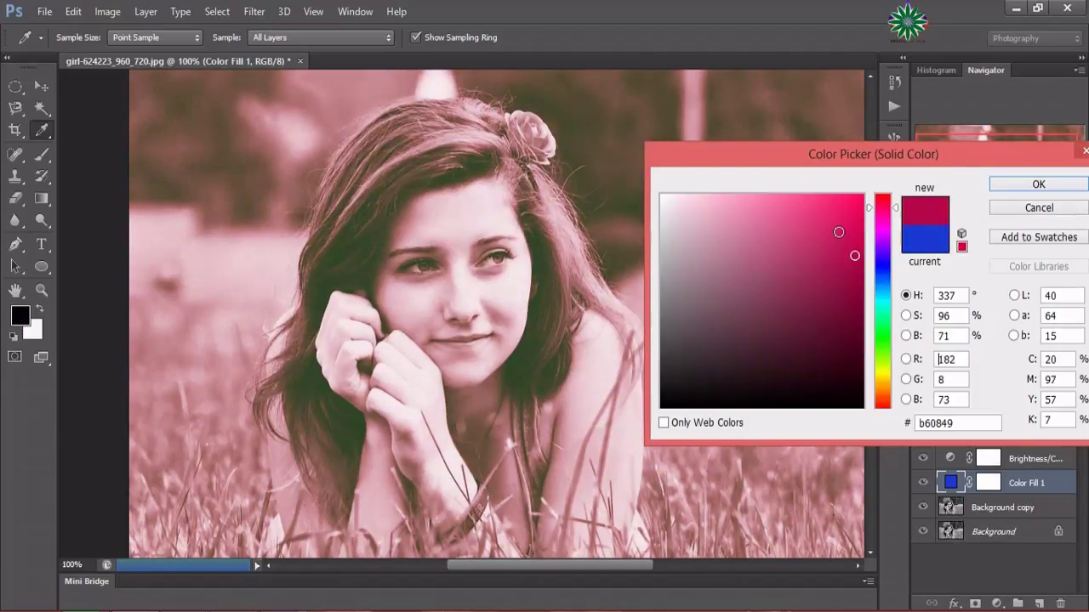
left_click_drag(838, 231, 839, 218)
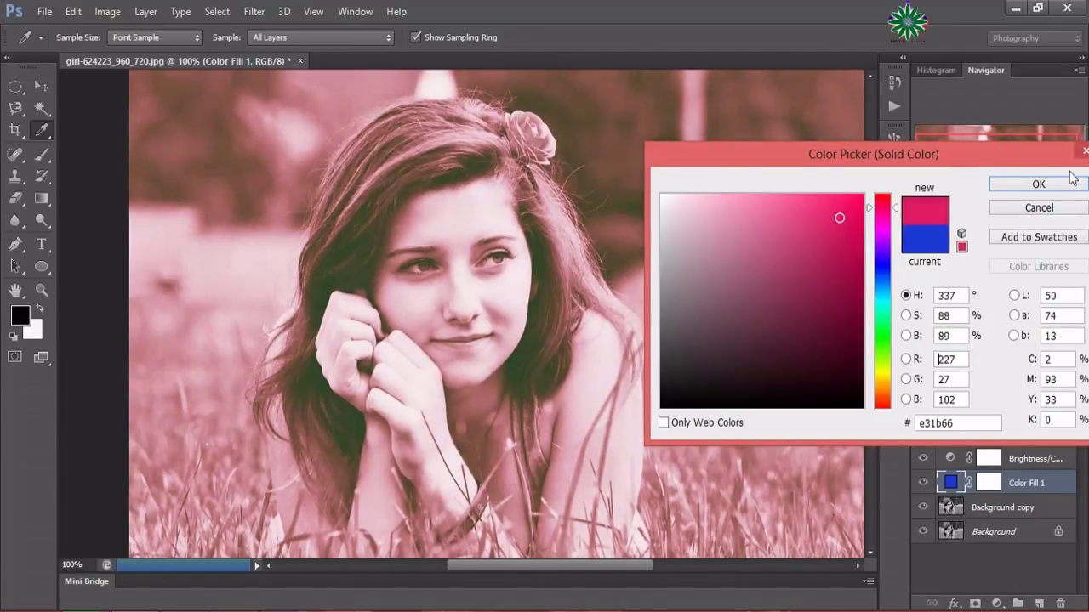
left_click(1042, 183)
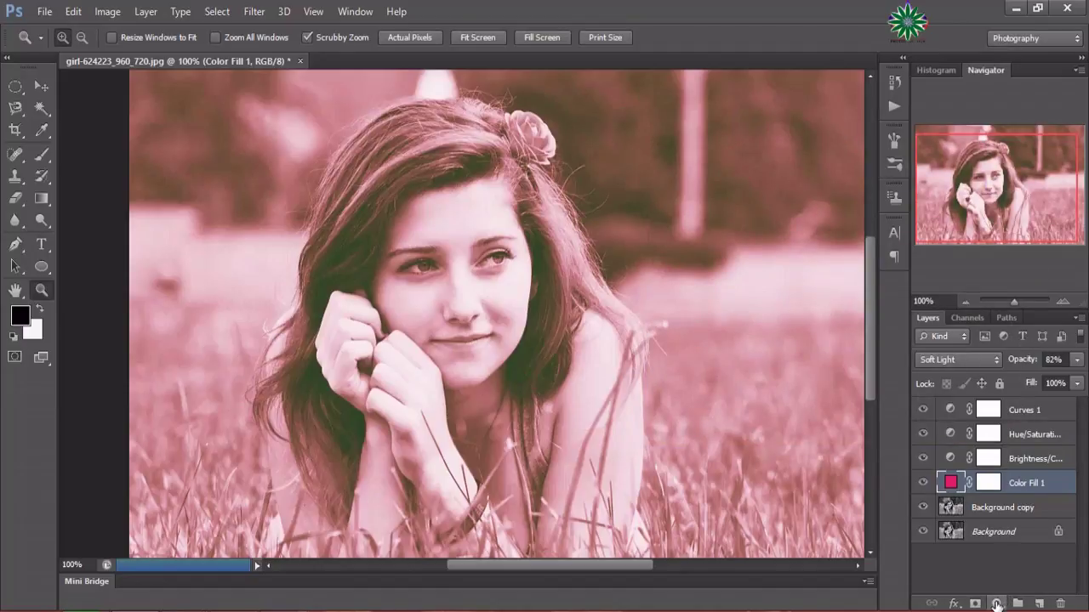
Add a purple b91fec fill layer blended in Screen mode at 31% opacity.
left_click(996, 604)
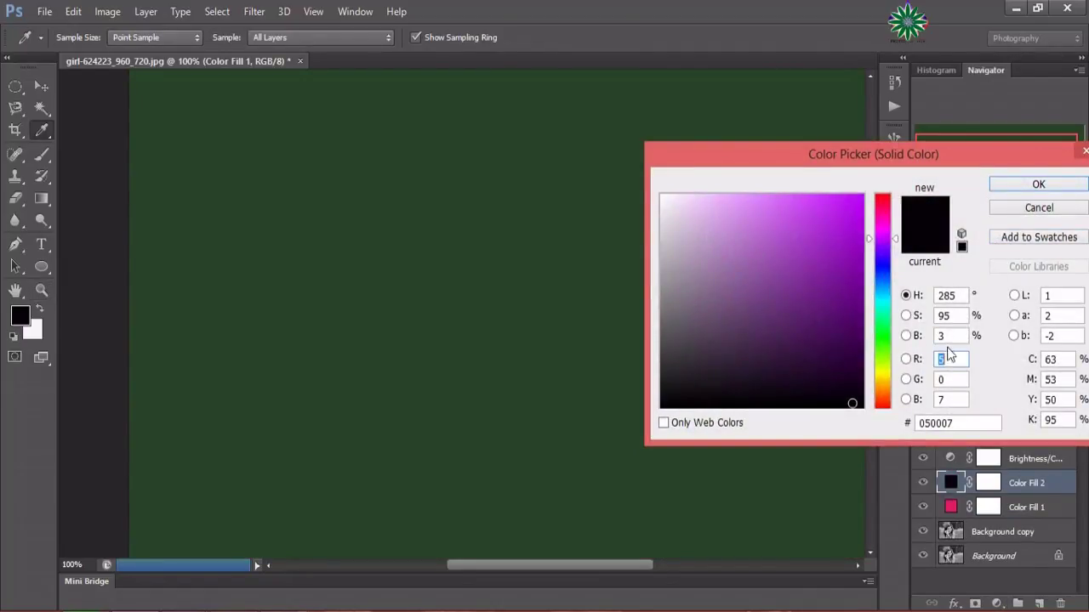
left_click(836, 211)
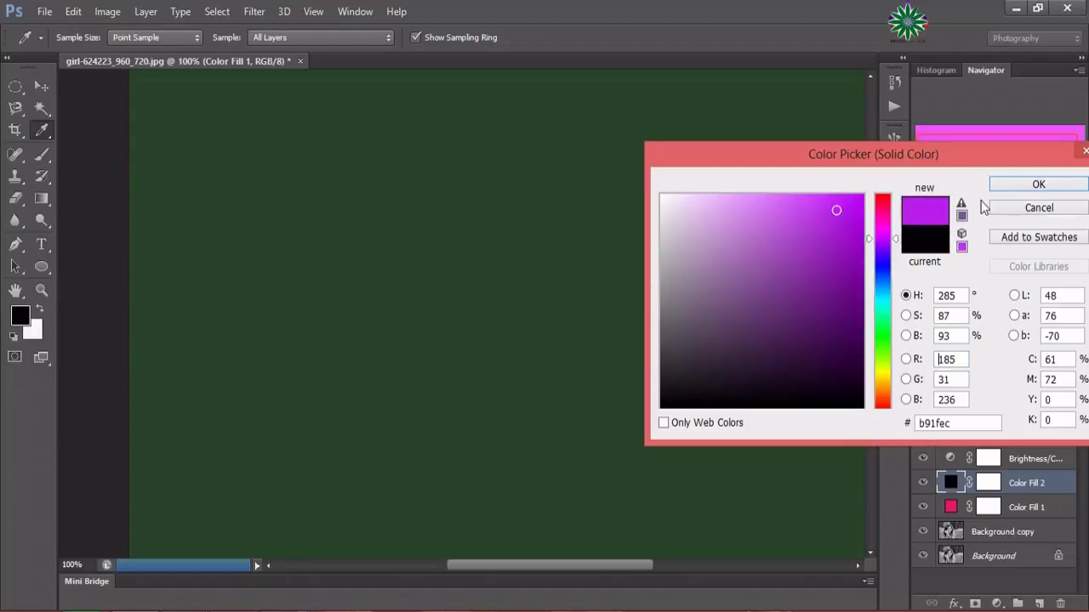
left_click(1023, 185)
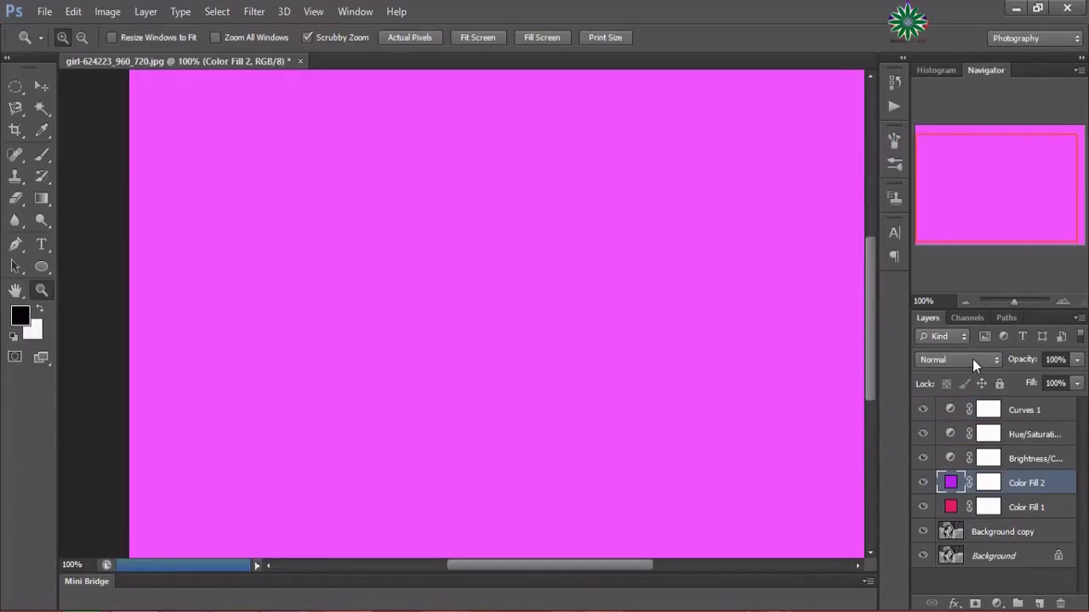
left_click(972, 359)
left_click(951, 143)
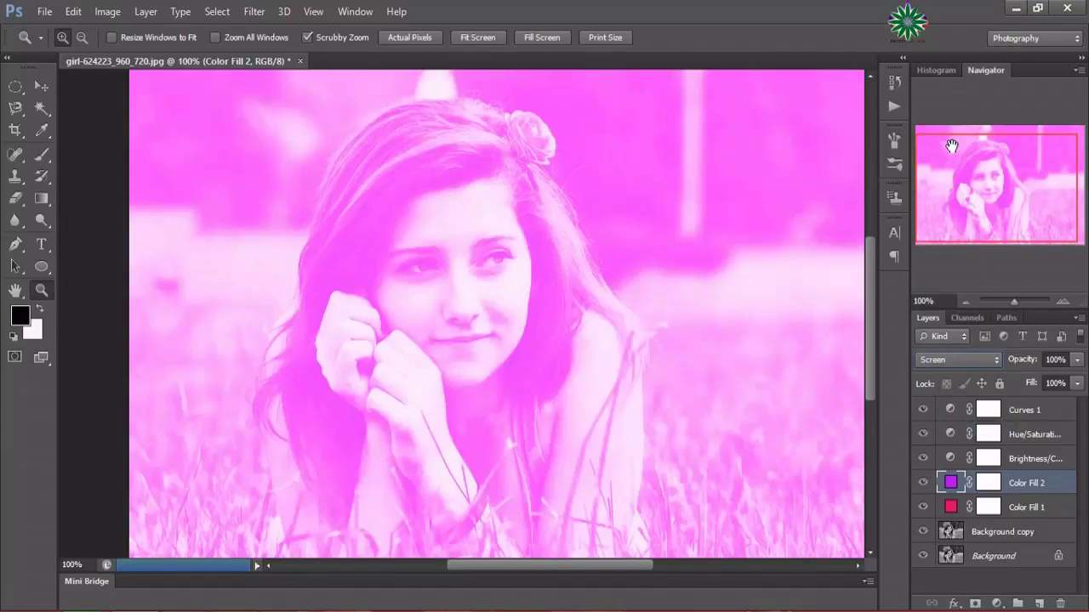
left_click(1077, 359)
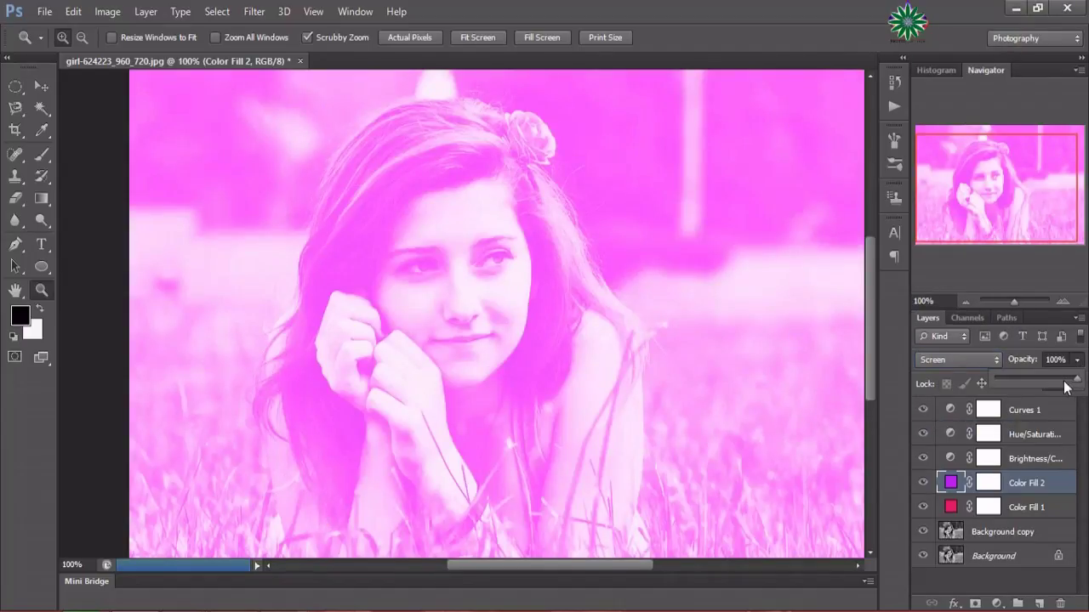
left_click_drag(1077, 377, 1025, 379)
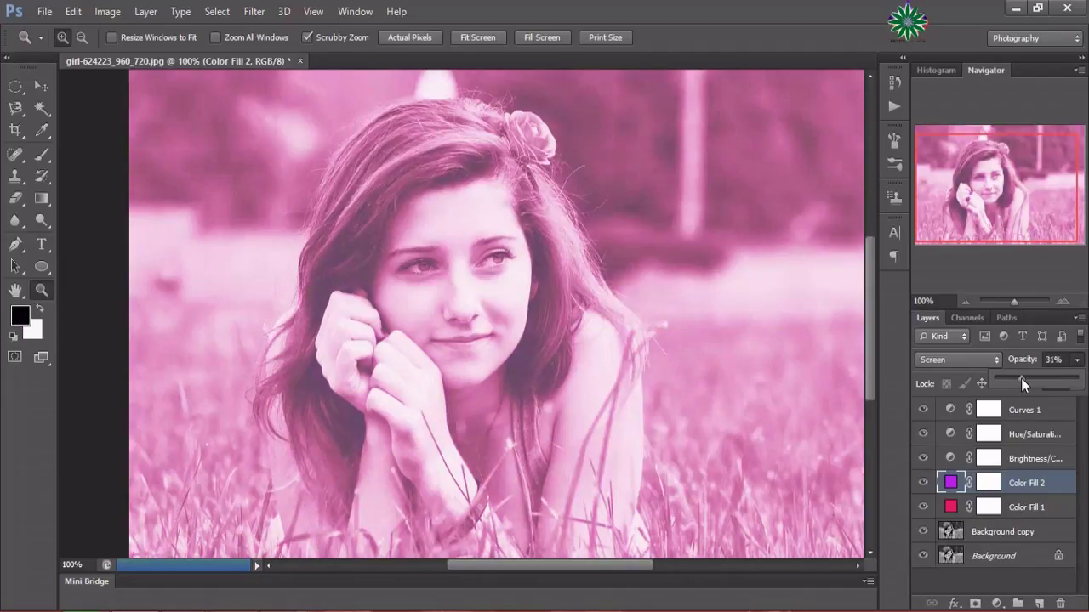
Add a red Solid Color fill layer, Color Fill 3.
left_click(996, 603)
left_click(1028, 242)
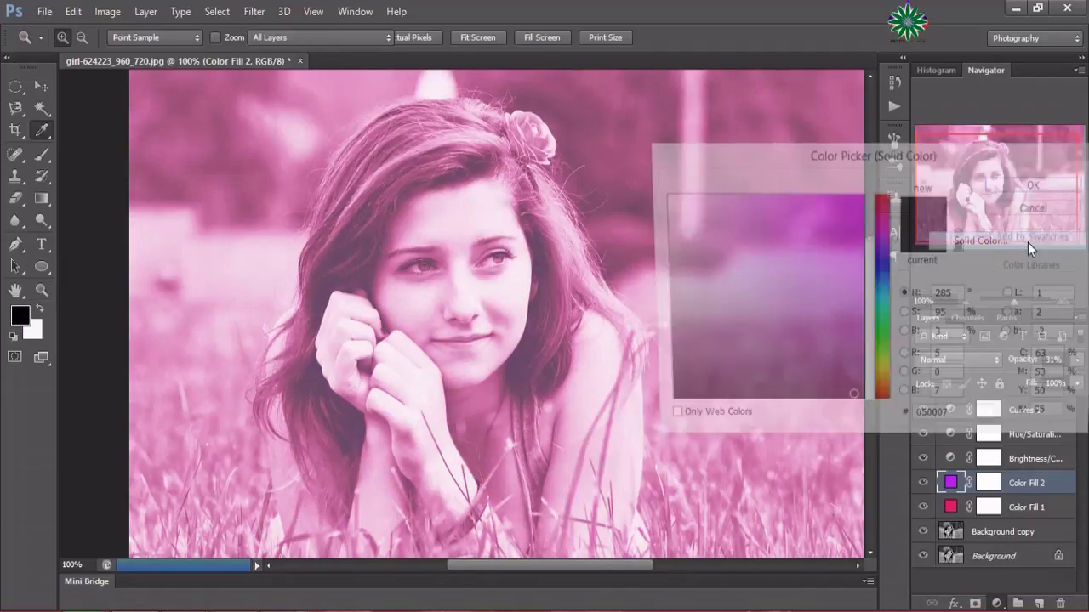
left_click_drag(893, 219, 893, 204)
left_click(845, 209)
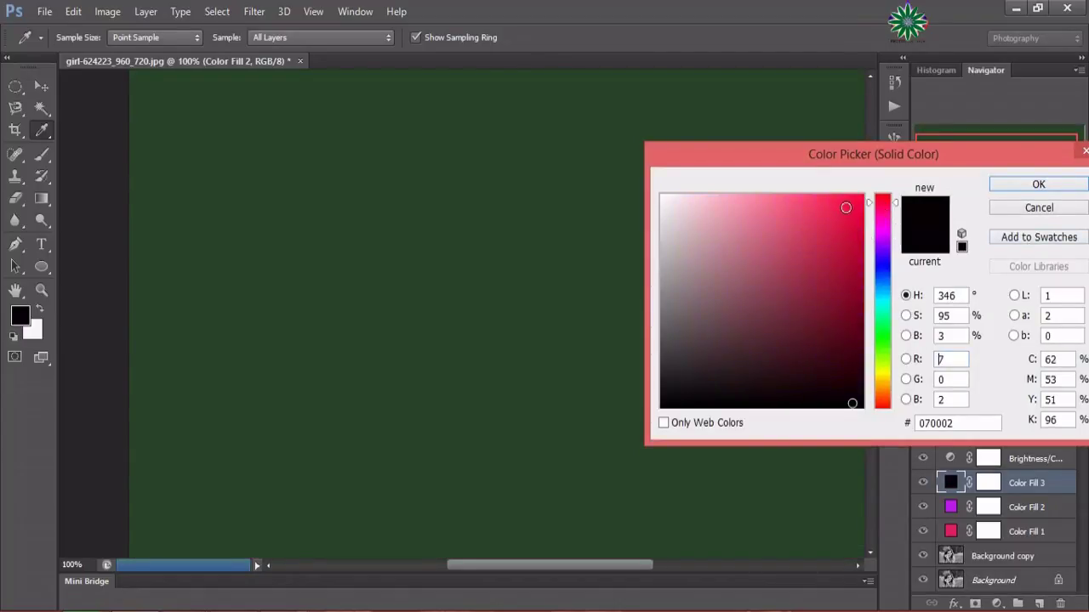
left_click(1038, 185)
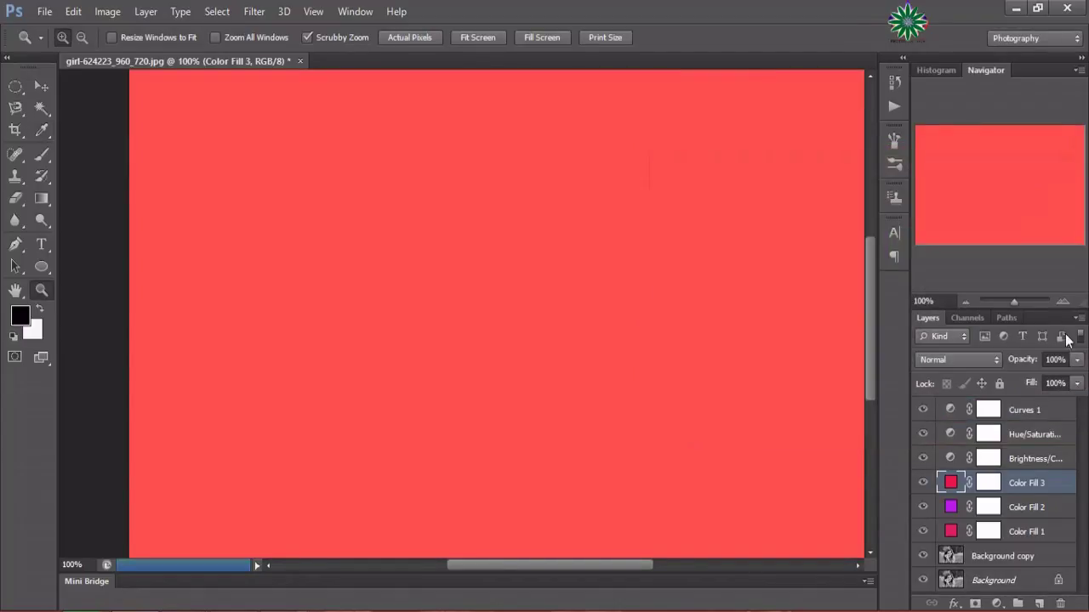
Blend Color Fill 3 in Screen mode at 25% opacity.
left_click(975, 362)
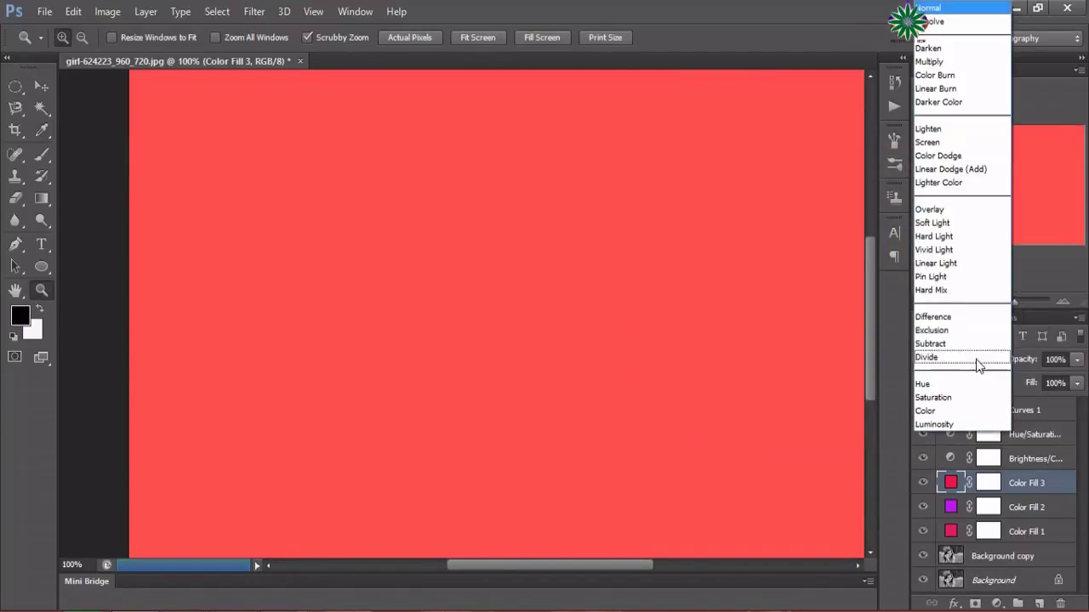
left_click(963, 140)
left_click(1076, 360)
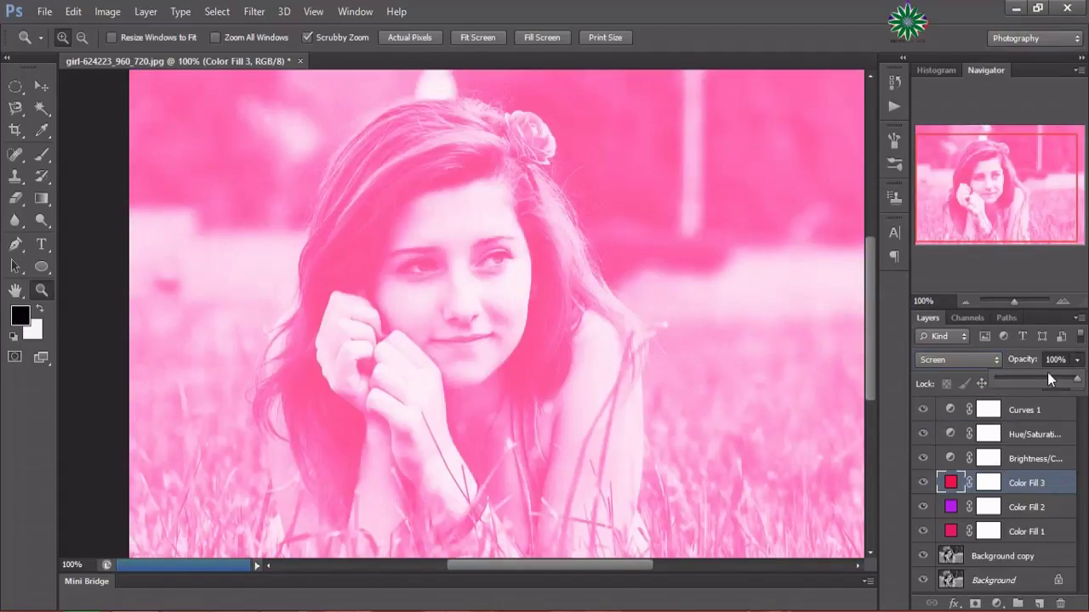
left_click_drag(1076, 383, 1015, 384)
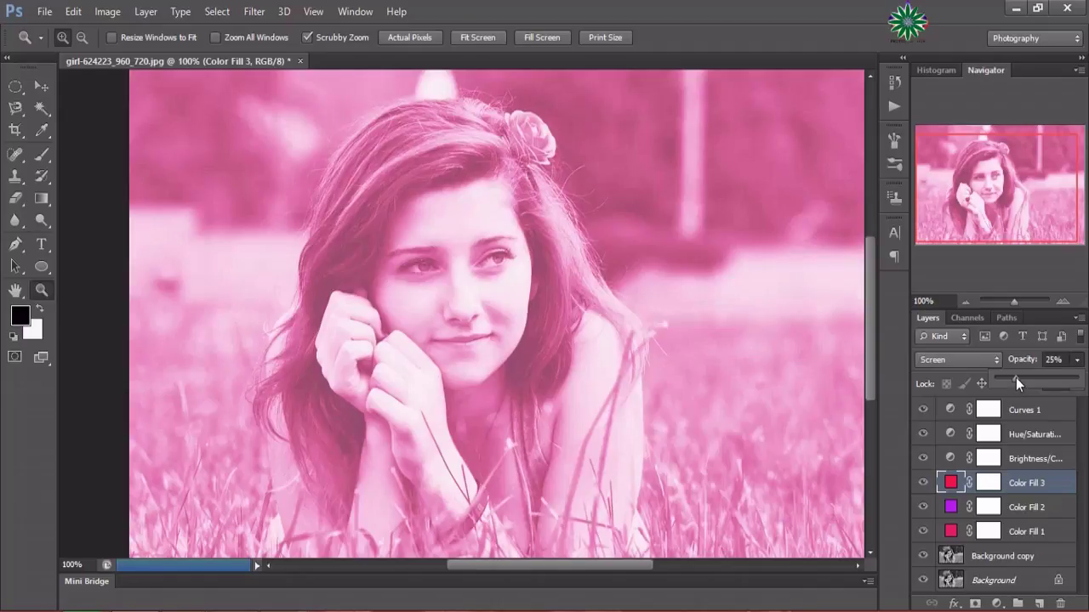
left_click(998, 603)
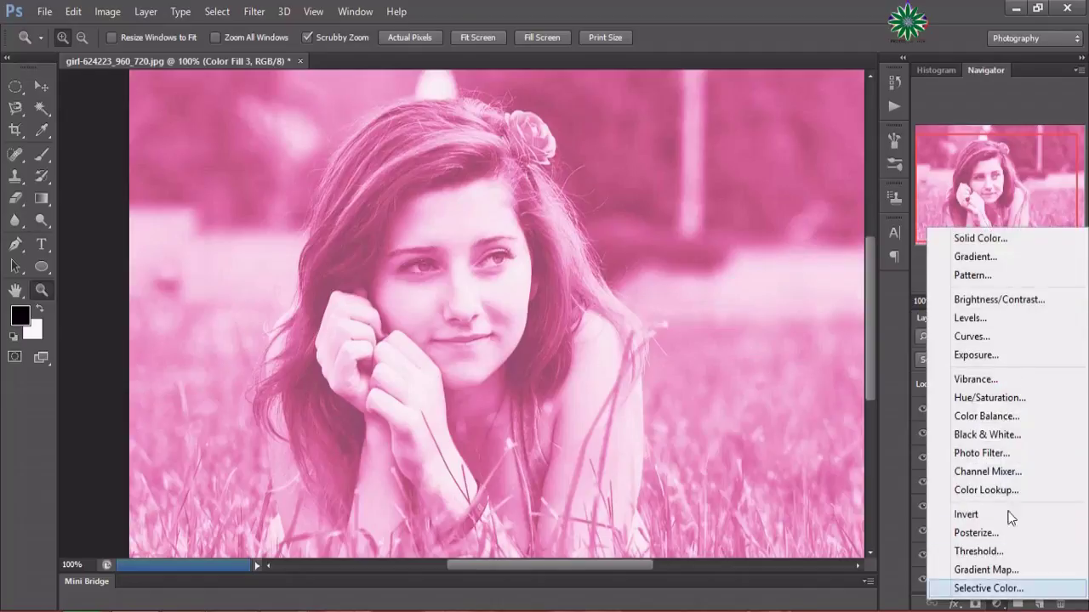
Add a new Solid Color fill layer in bright green 7ee522.
left_click(1003, 243)
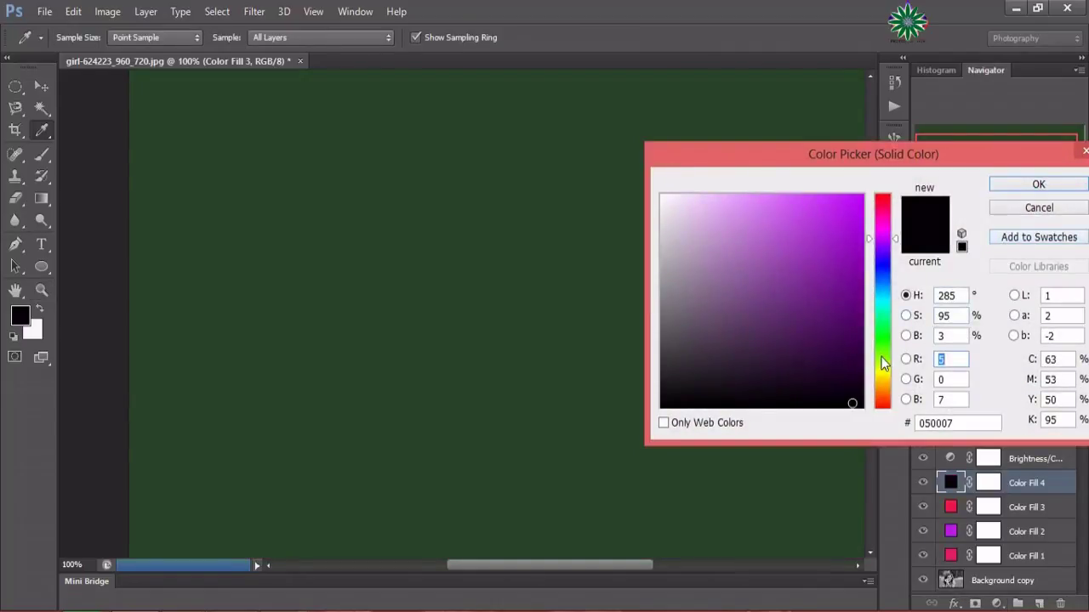
left_click(885, 355)
left_click(832, 216)
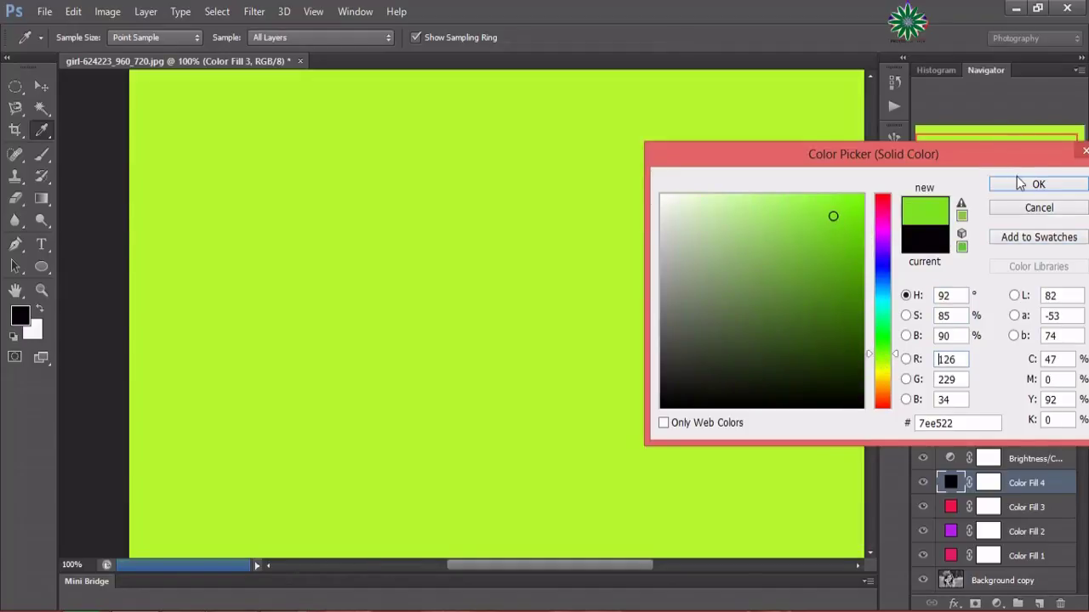
left_click(1023, 183)
Set Color Fill 4 to Screen blend mode at 31% opacity.
left_click(975, 360)
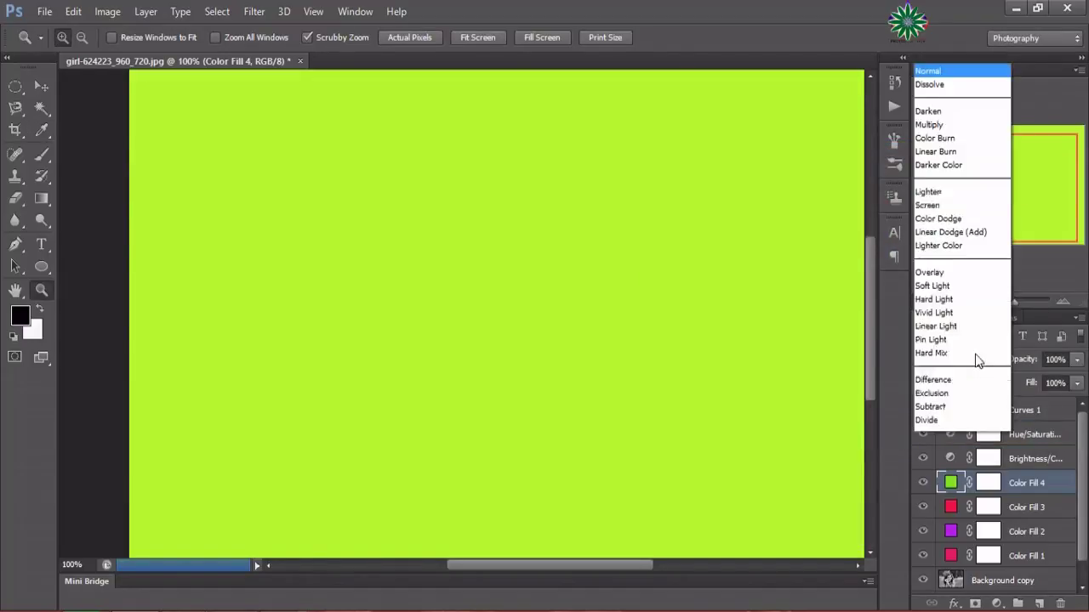
left_click(961, 140)
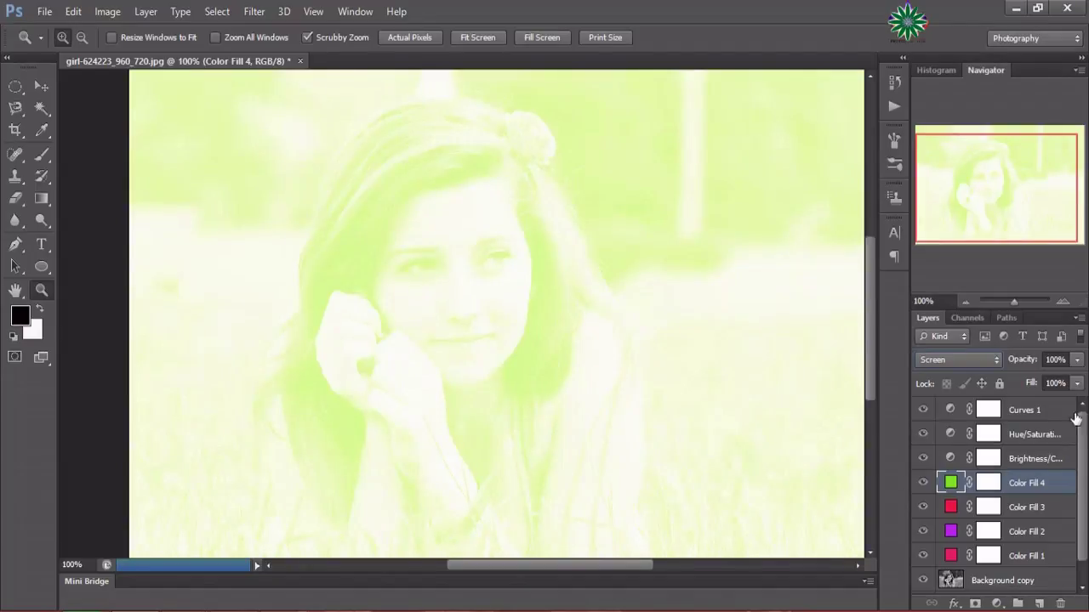
left_click(1076, 360)
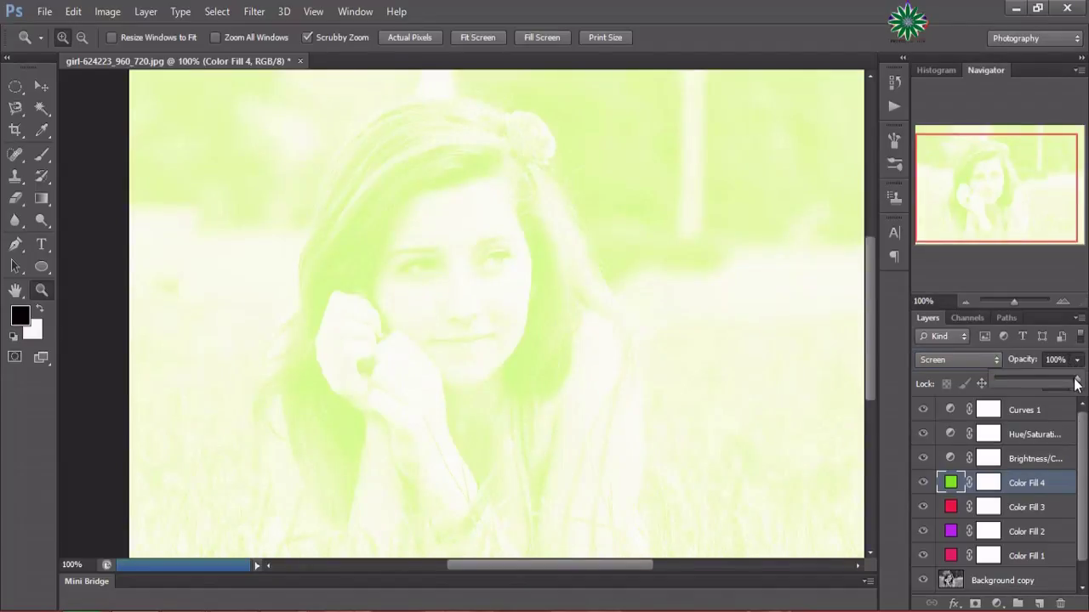
left_click_drag(1046, 384, 1021, 383)
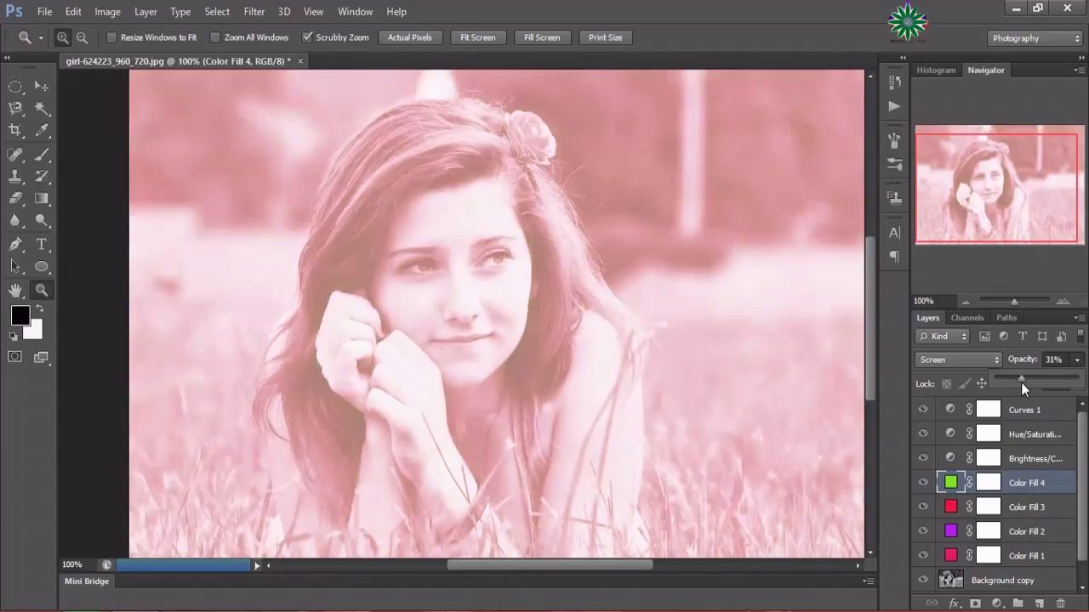
Add a fifth Solid Color fill layer in a light, bright blue.
left_click(997, 603)
left_click(1007, 242)
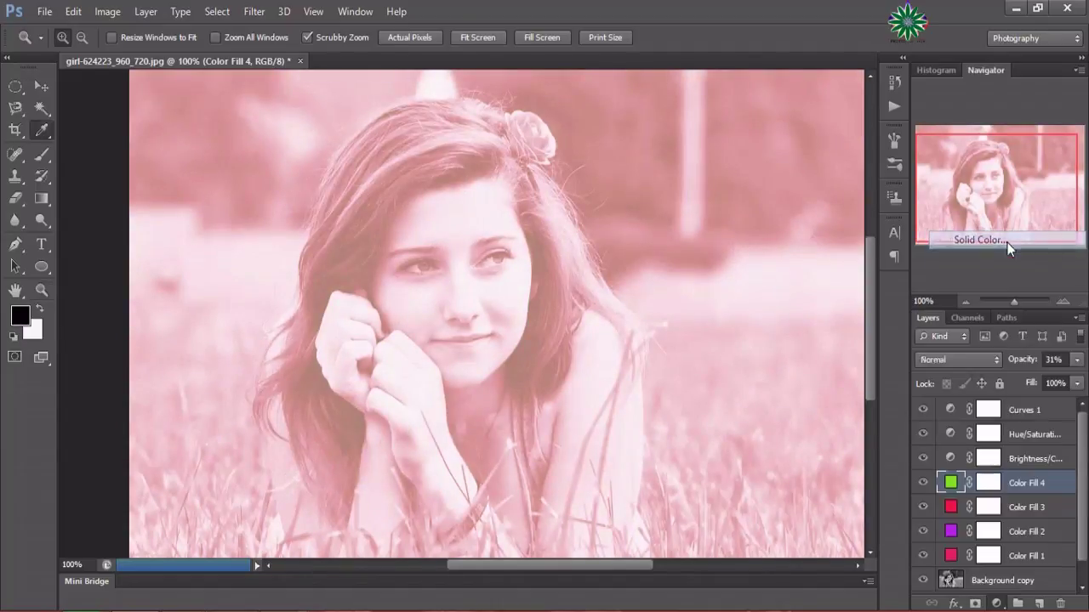
left_click(884, 401)
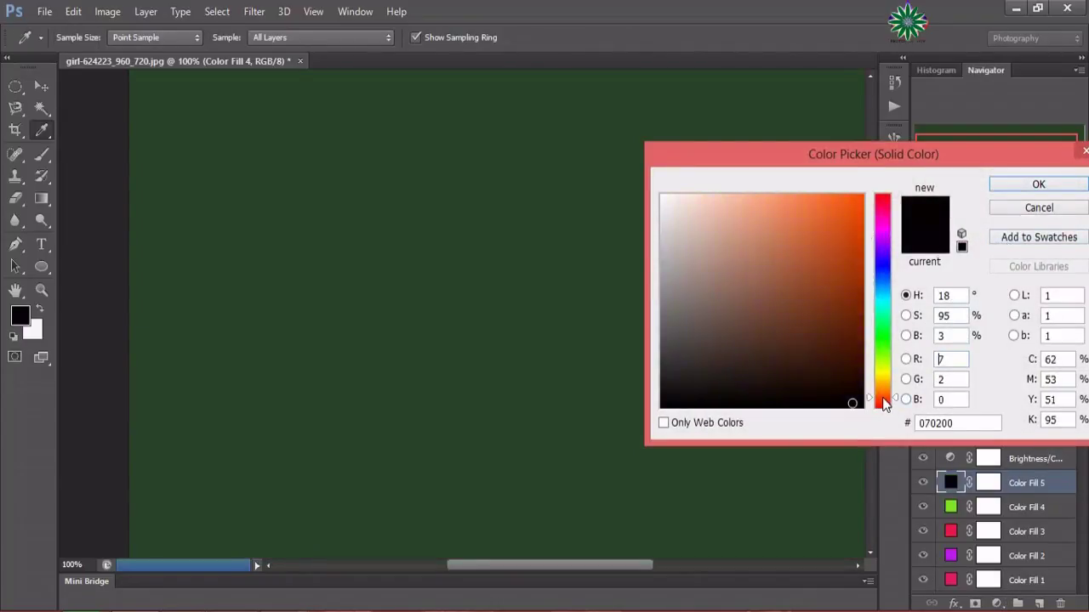
left_click(885, 266)
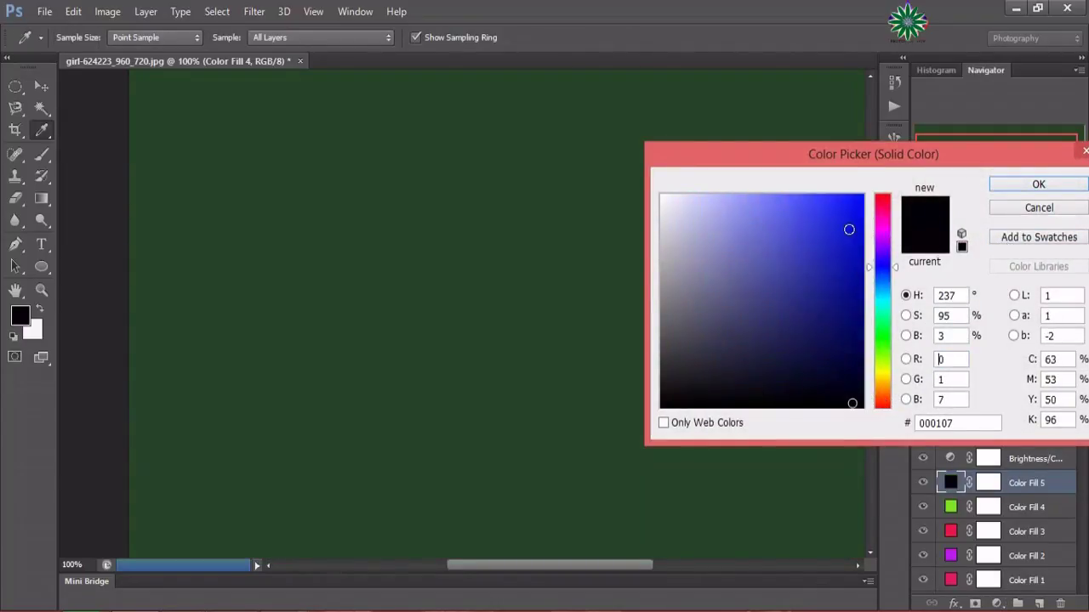
left_click(842, 224)
left_click(825, 217)
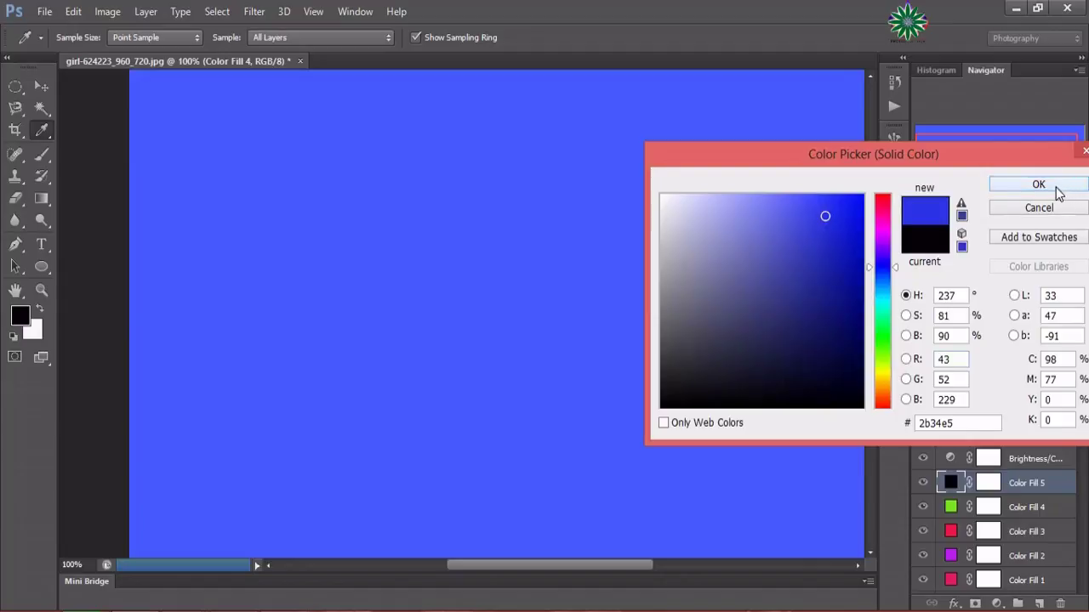
left_click(1055, 184)
key("z")
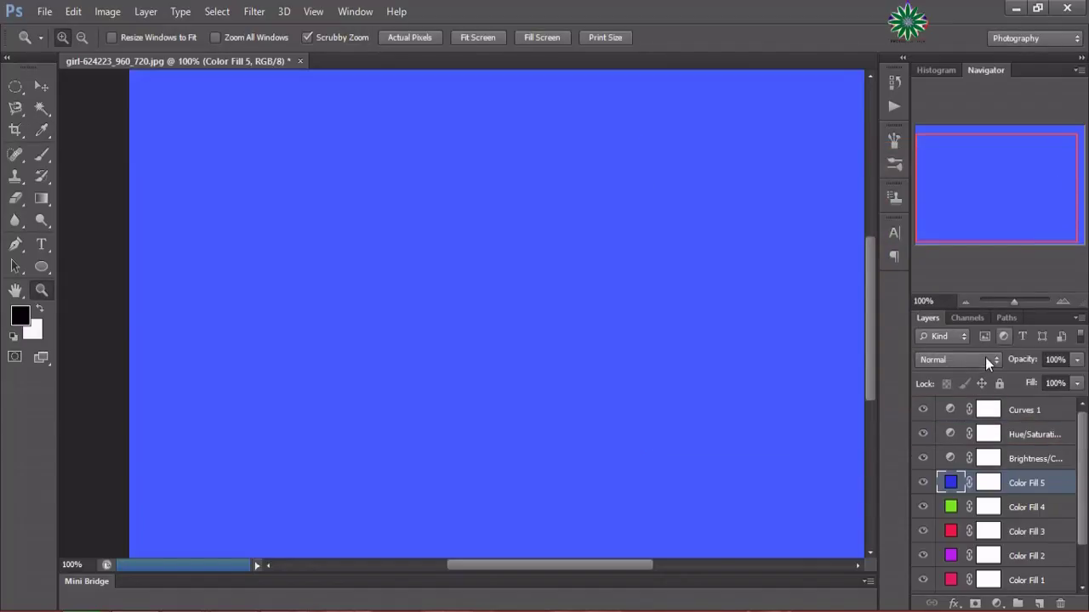
Set Color Fill 5 to Screen blend mode at 36% opacity.
left_click(982, 359)
left_click(949, 142)
left_click(1077, 359)
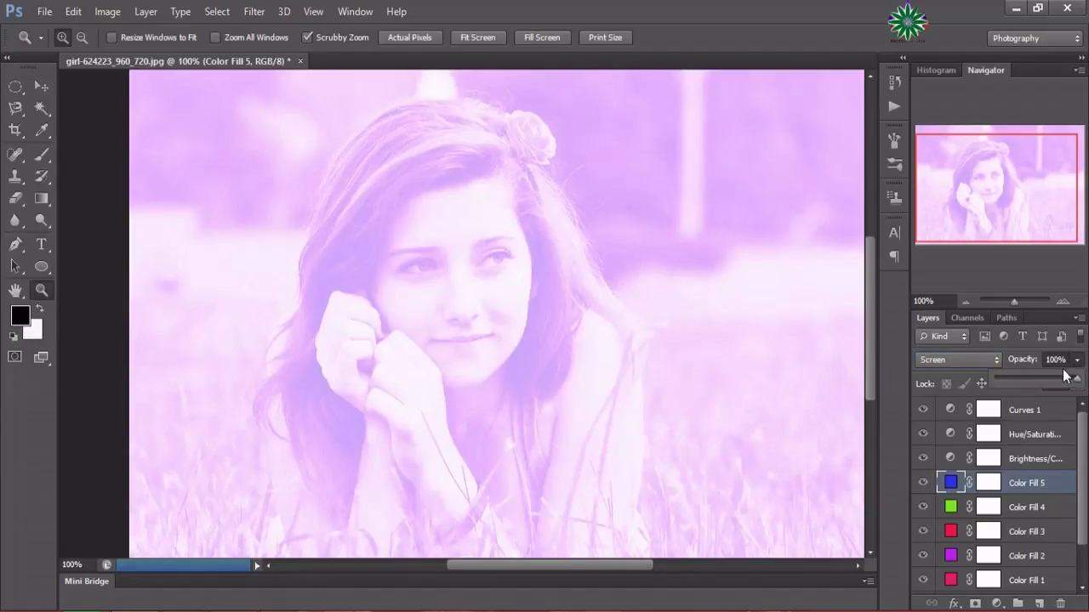
left_click_drag(1073, 382, 1029, 383)
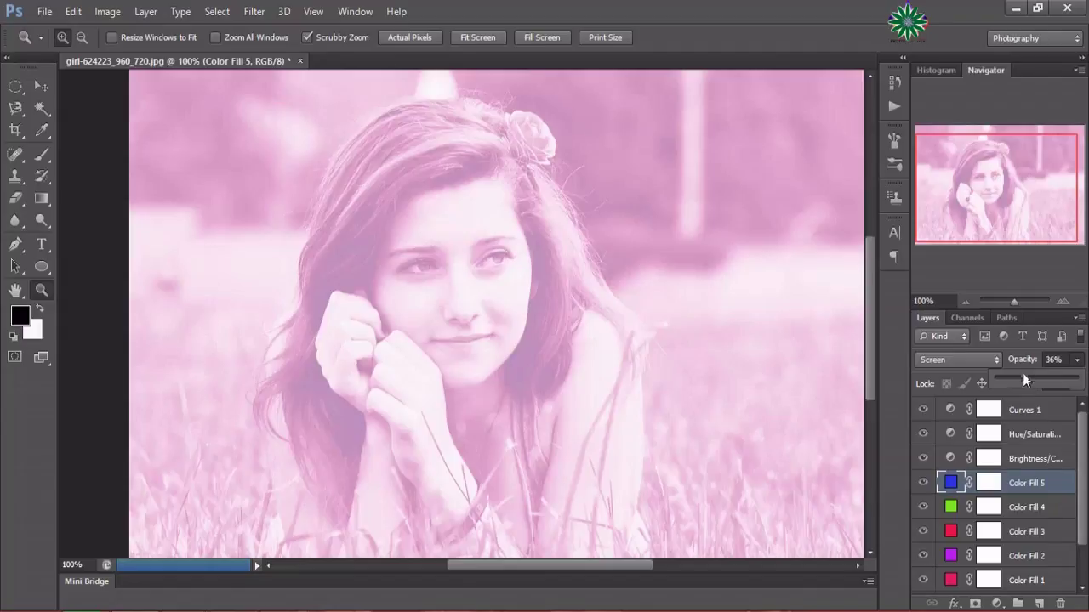
Feather the Curves 1 layer mask to 0.3 px.
left_click(1034, 412)
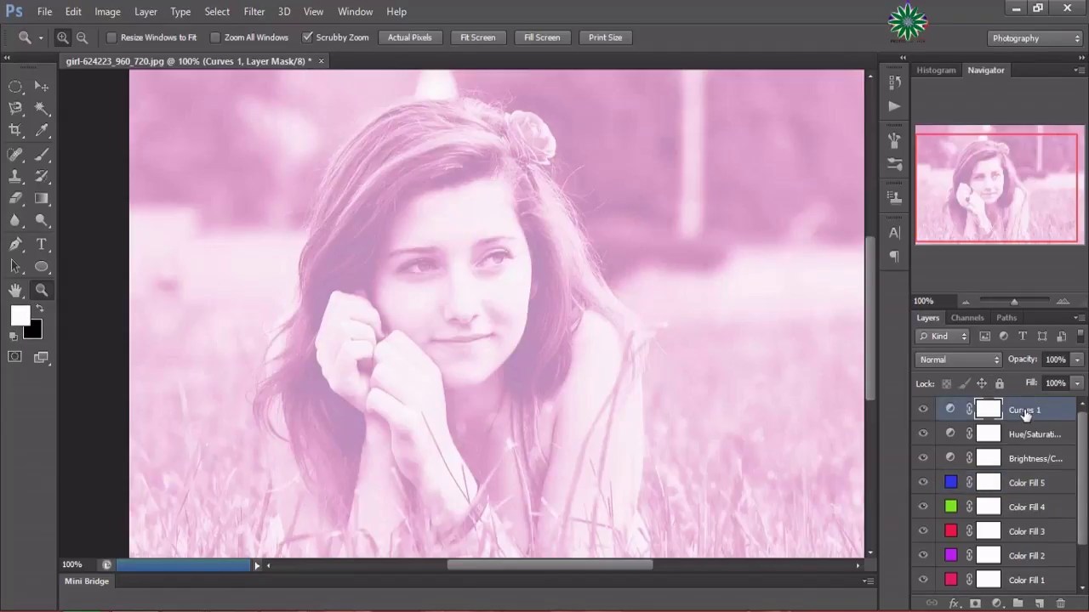
double_click(1025, 411)
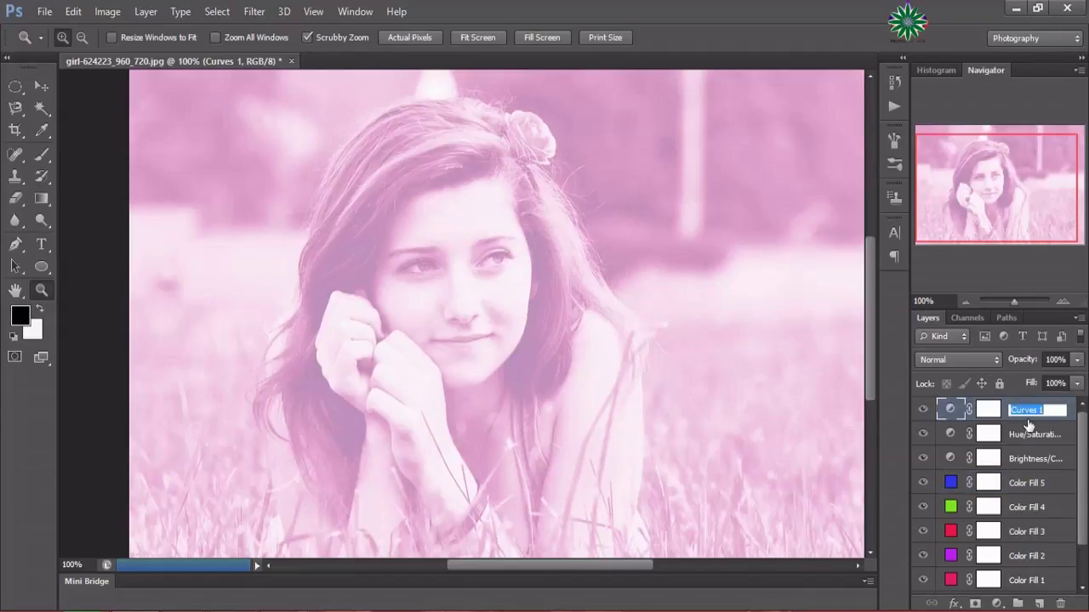
key("Return")
left_click(992, 411)
double_click(992, 412)
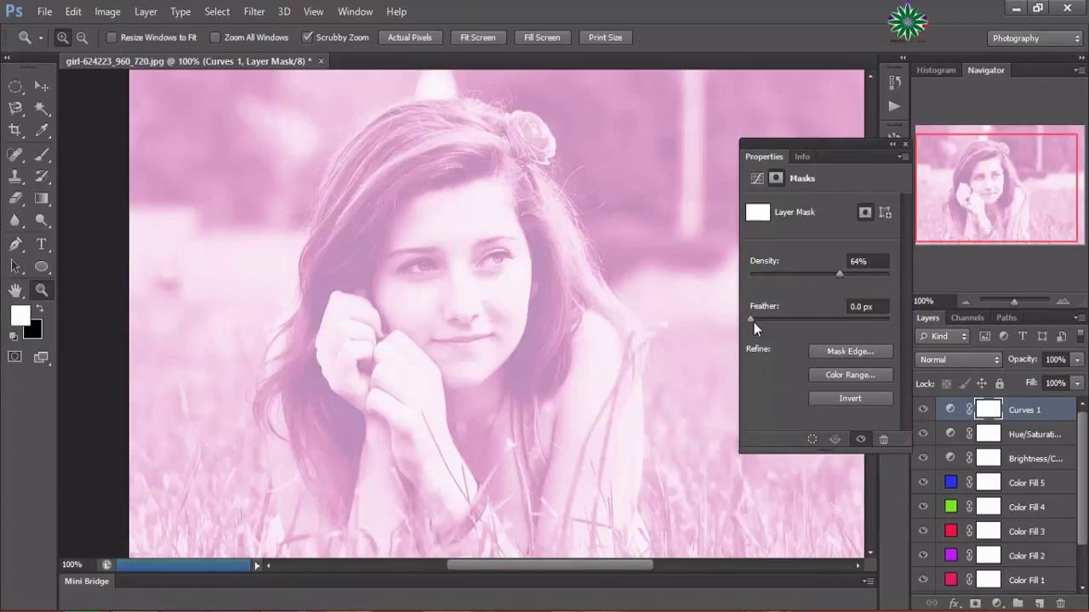
left_click_drag(753, 322, 792, 325)
left_click(950, 410)
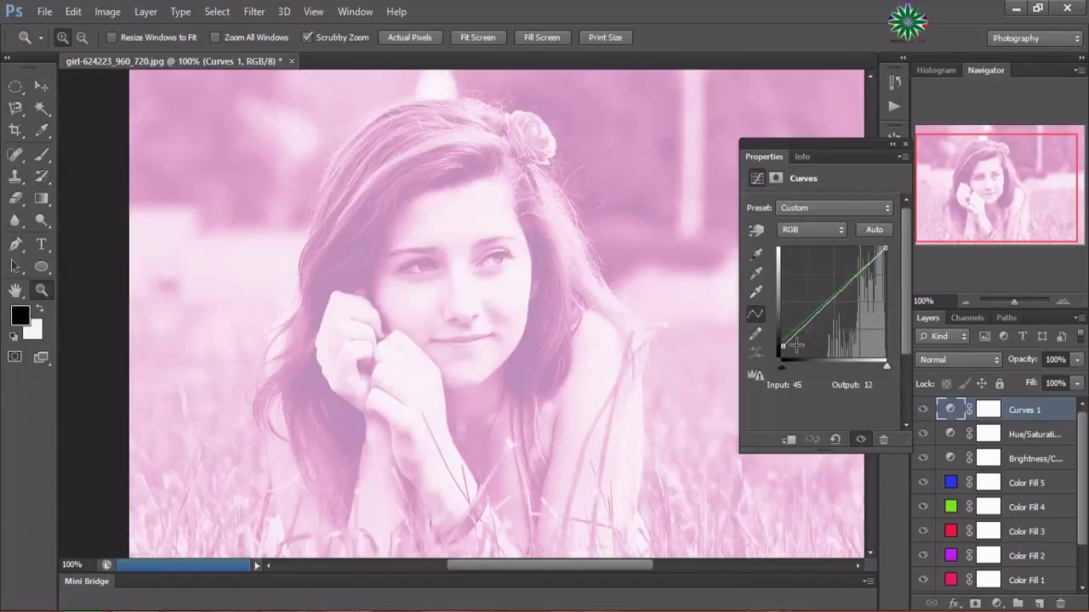
Shift the Hue/Saturation 1 hue from +5 to +24, then review the other layers.
left_click(1031, 435)
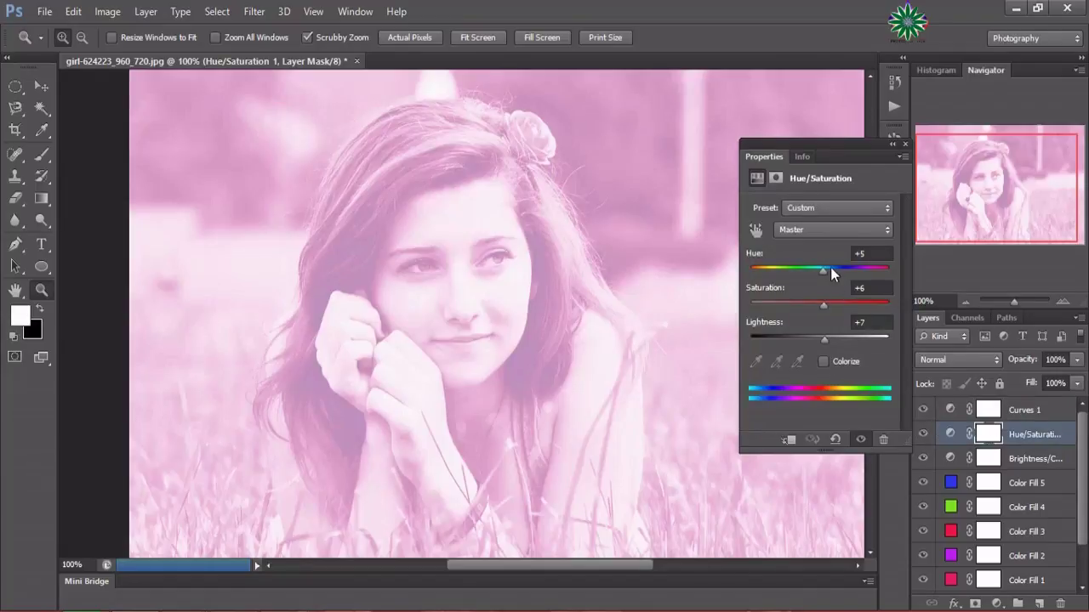
left_click_drag(823, 272, 836, 275)
left_click(1012, 460)
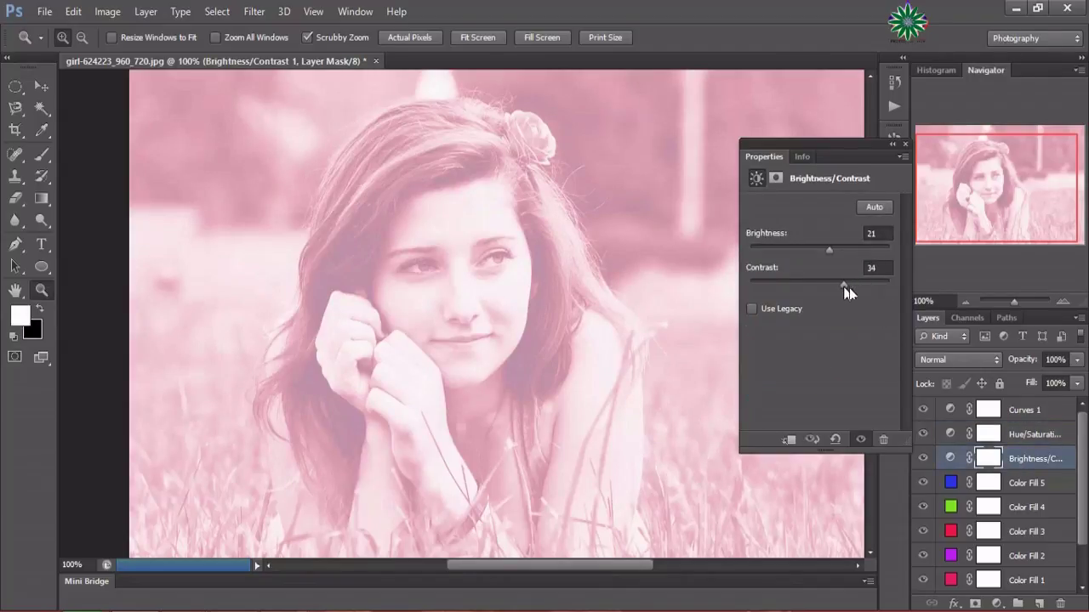
left_click(1027, 483)
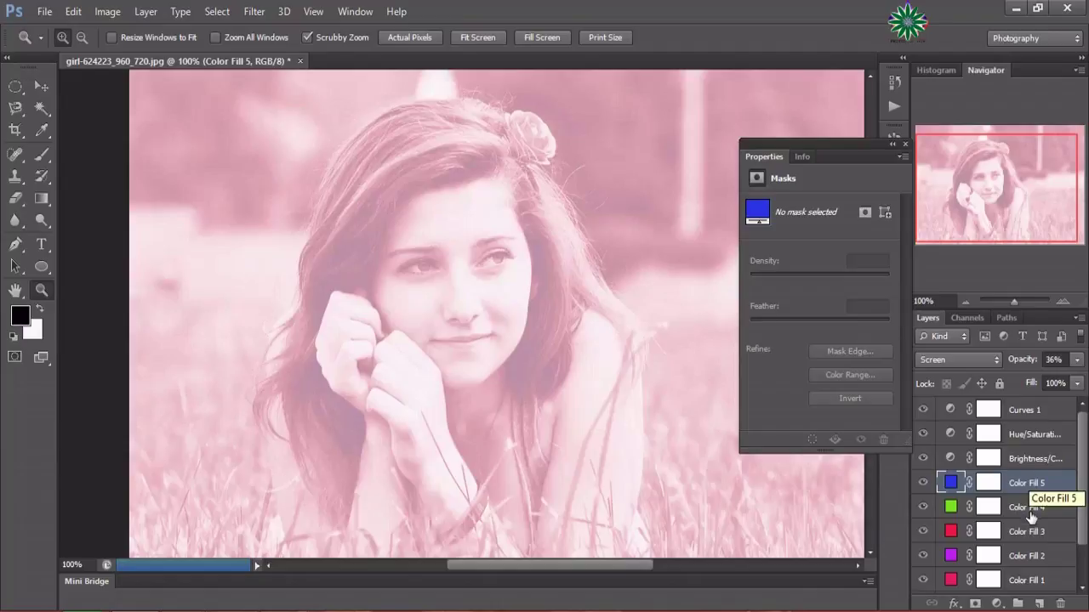
left_click(1030, 510)
left_click(1026, 464)
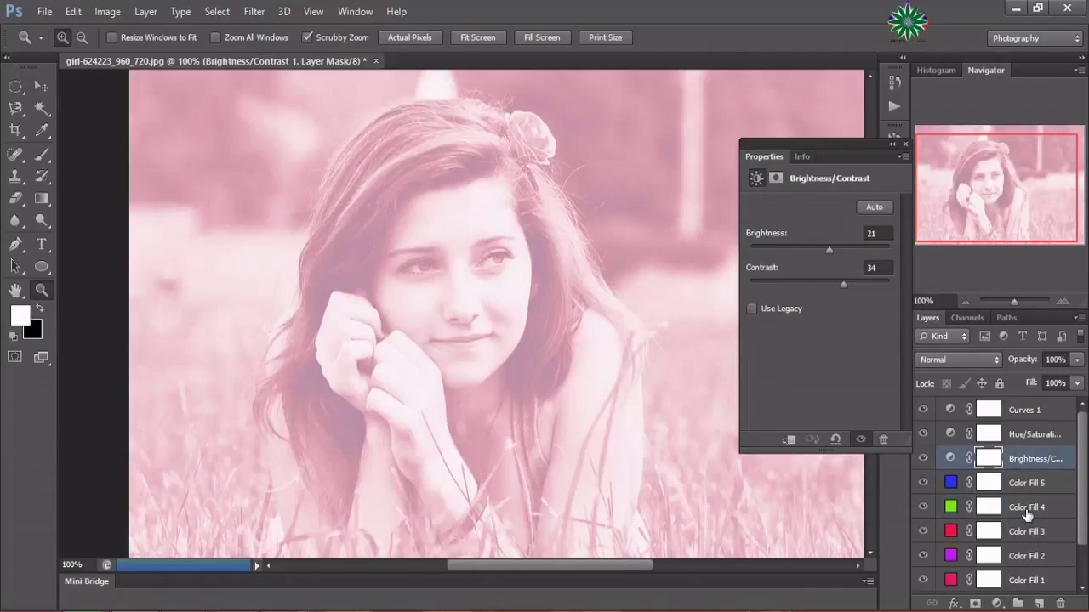
left_click(1028, 510)
left_click(1025, 435)
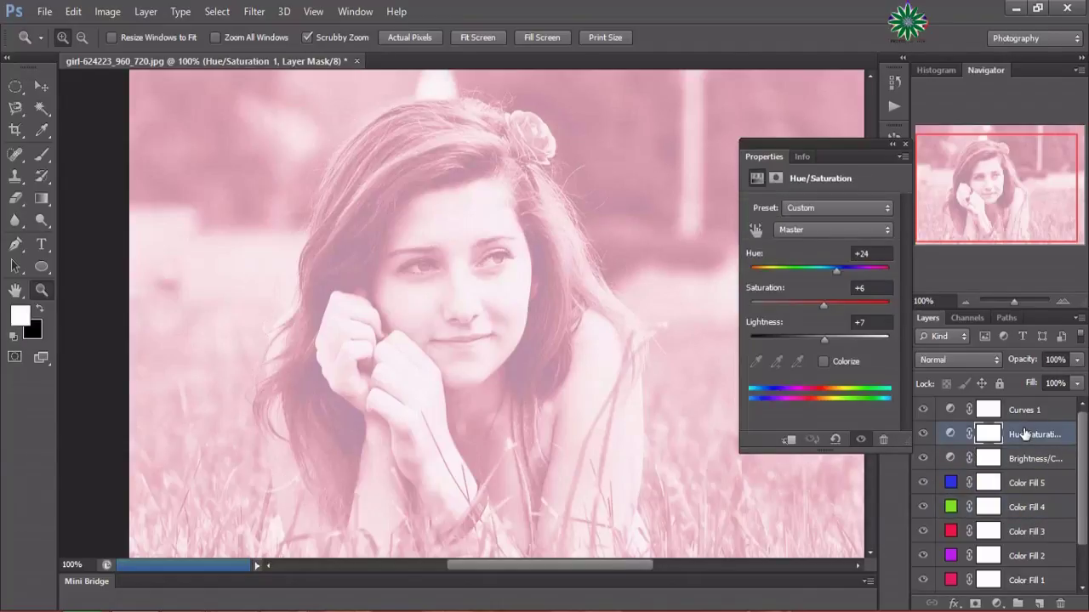
Close the Properties panel and compare the tint by hiding and showing Color Fills 1–5.
left_click(905, 149)
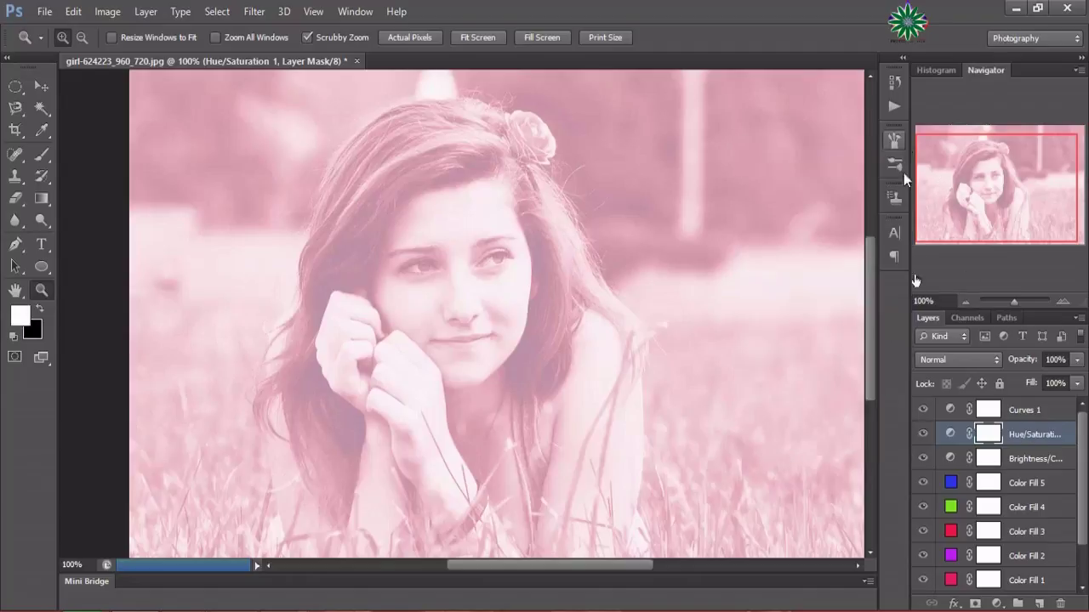
left_click(922, 532)
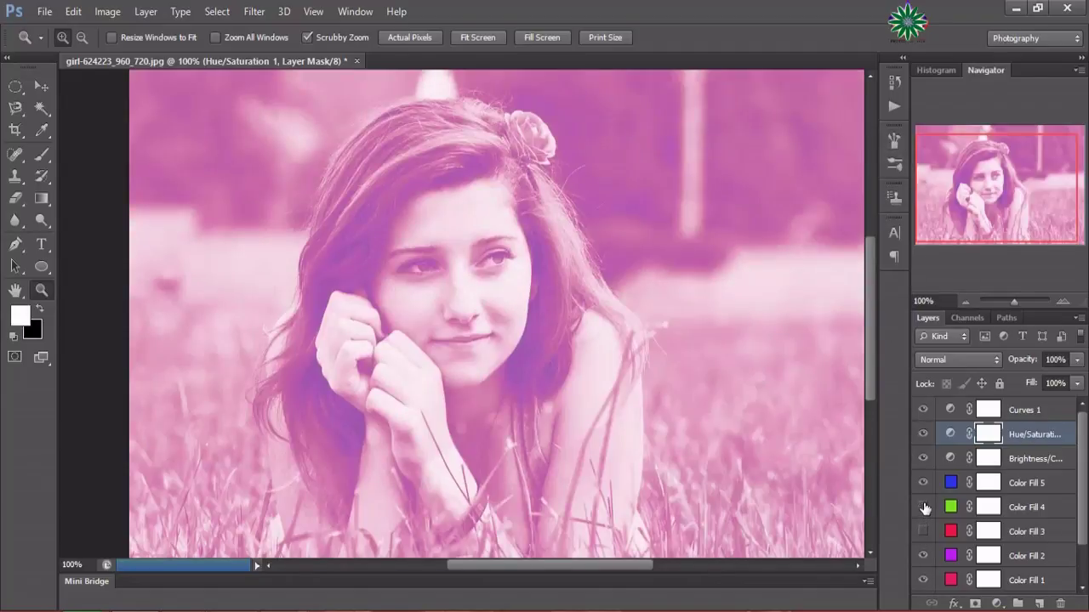
left_click(923, 507)
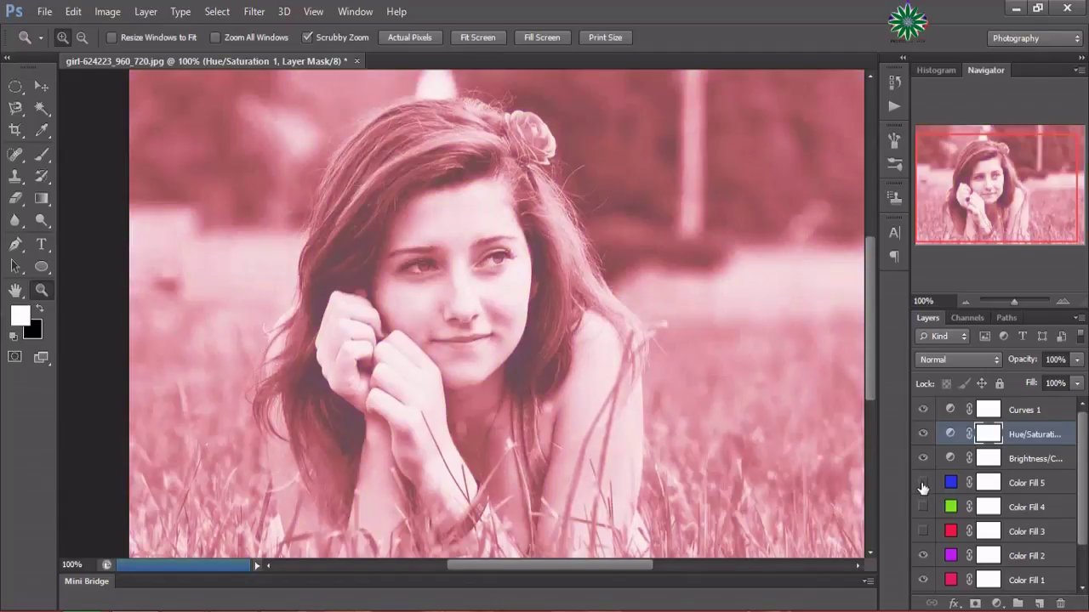
left_click(922, 483)
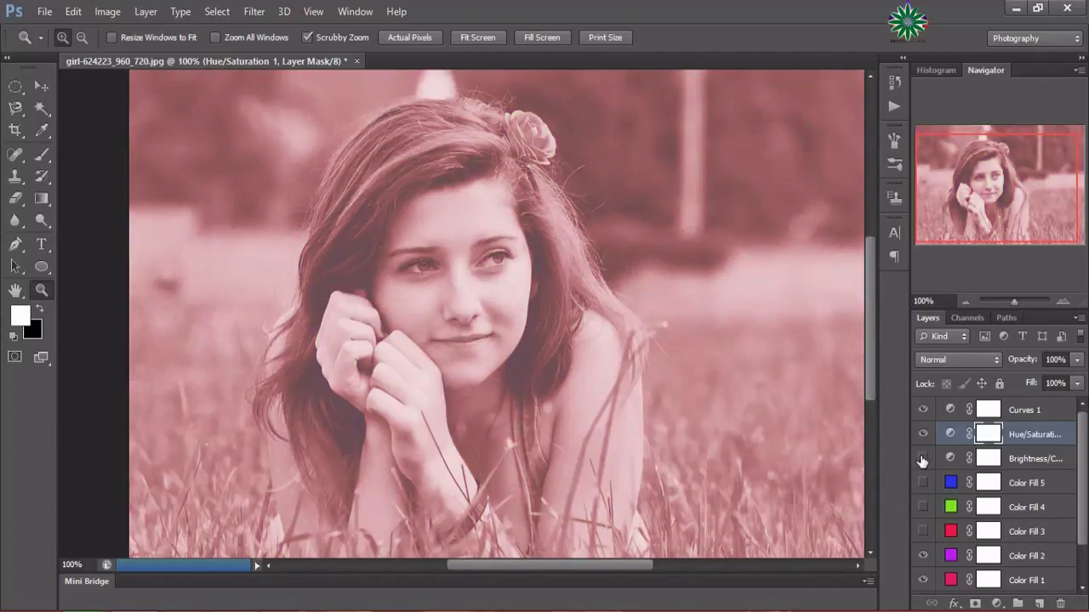
left_click(923, 458)
left_click(923, 555)
left_click(923, 580)
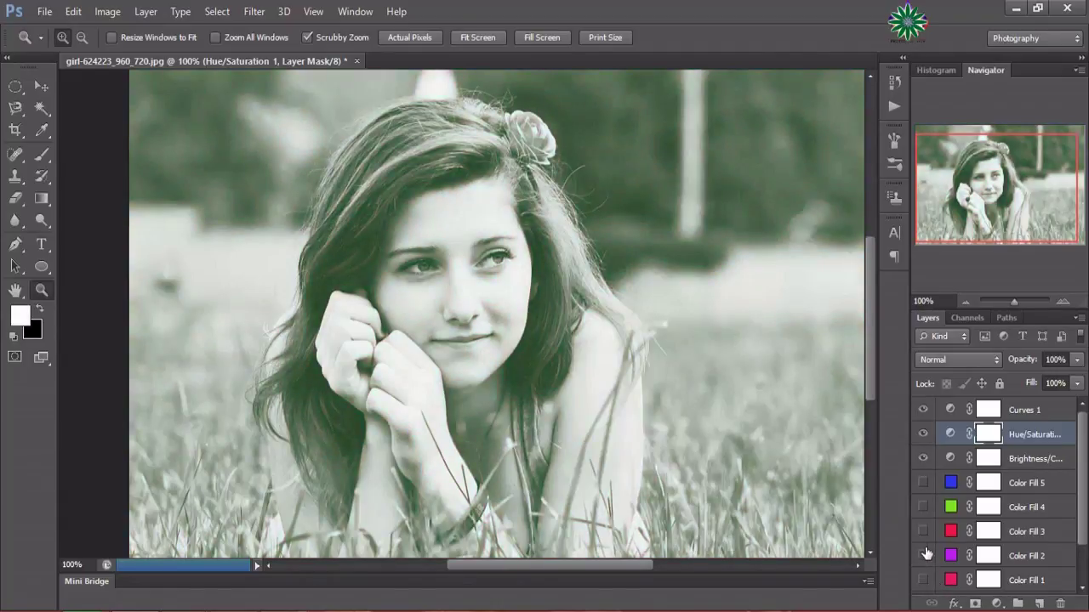
left_click(923, 555)
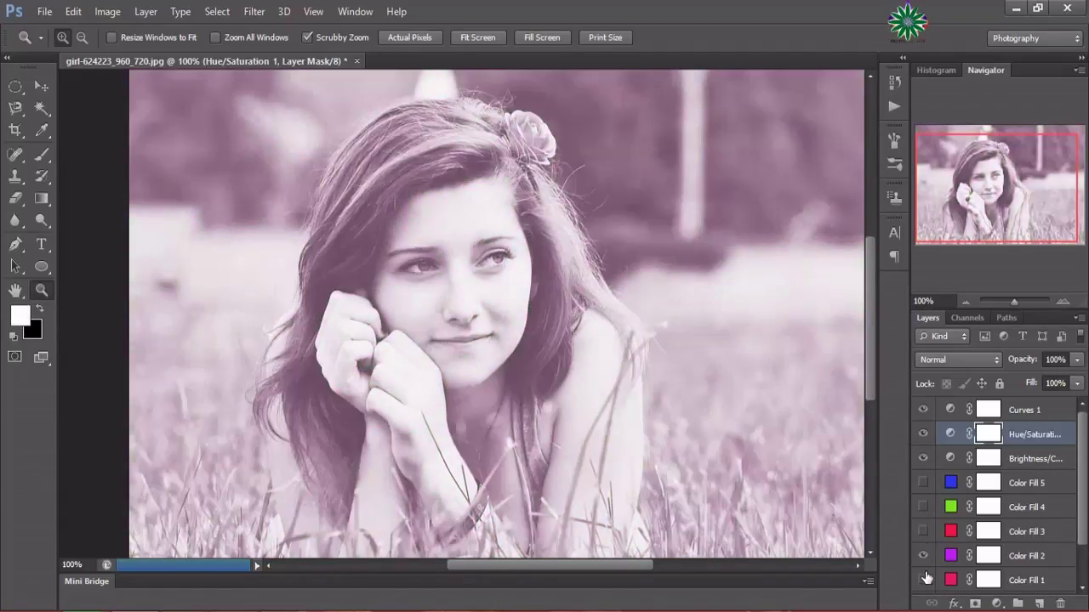
left_click(923, 580)
left_click(923, 531)
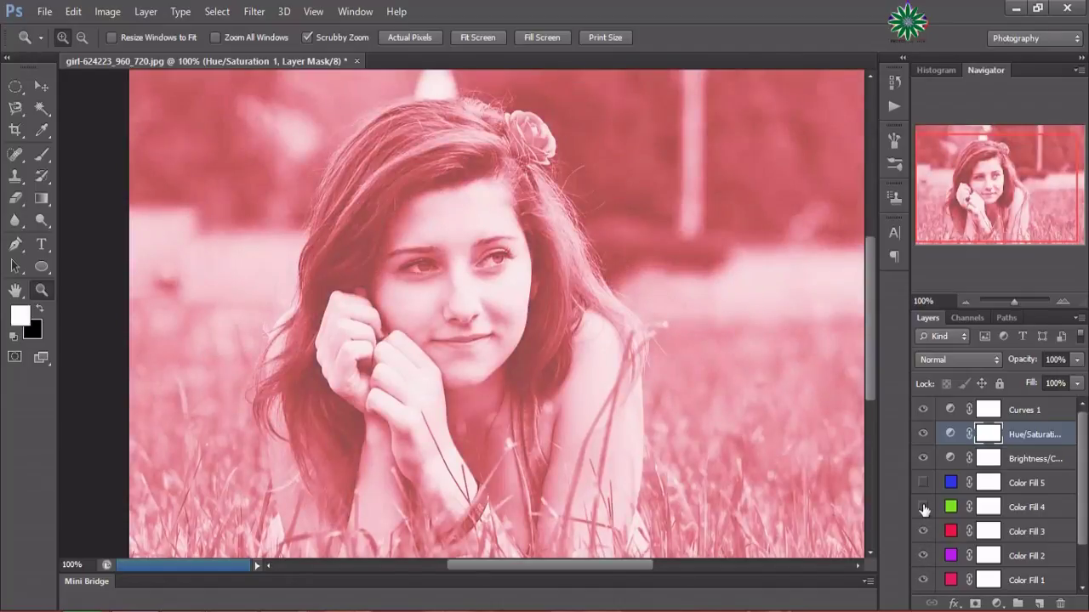
Leave Color Fill 4 and Color Fill 5 hidden, with Brightness/Contrast visible.
left_click(924, 508)
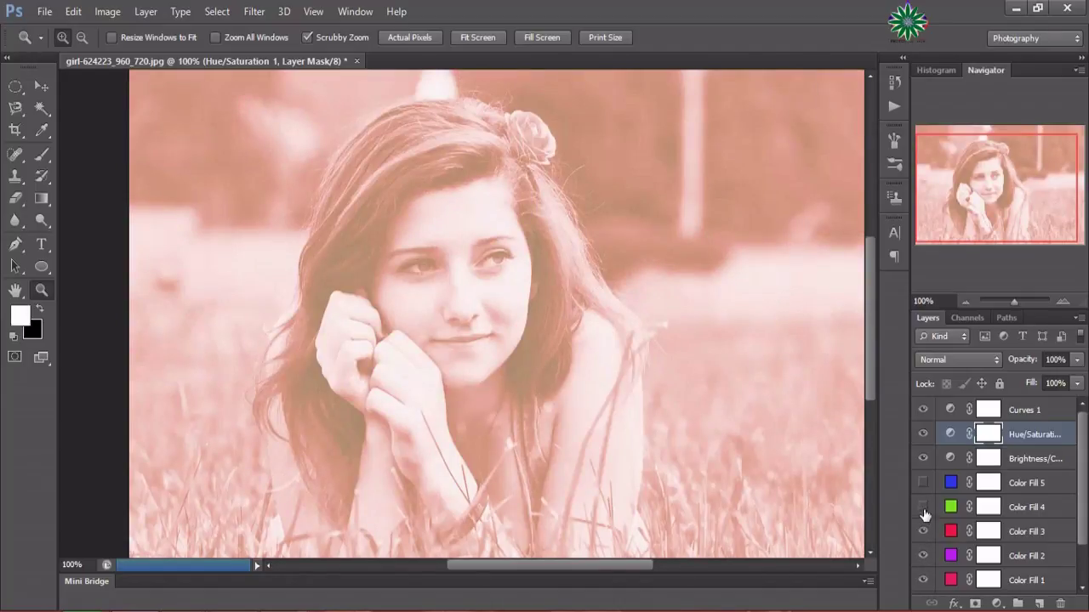
left_click(924, 508)
left_click(923, 507)
left_click(923, 482)
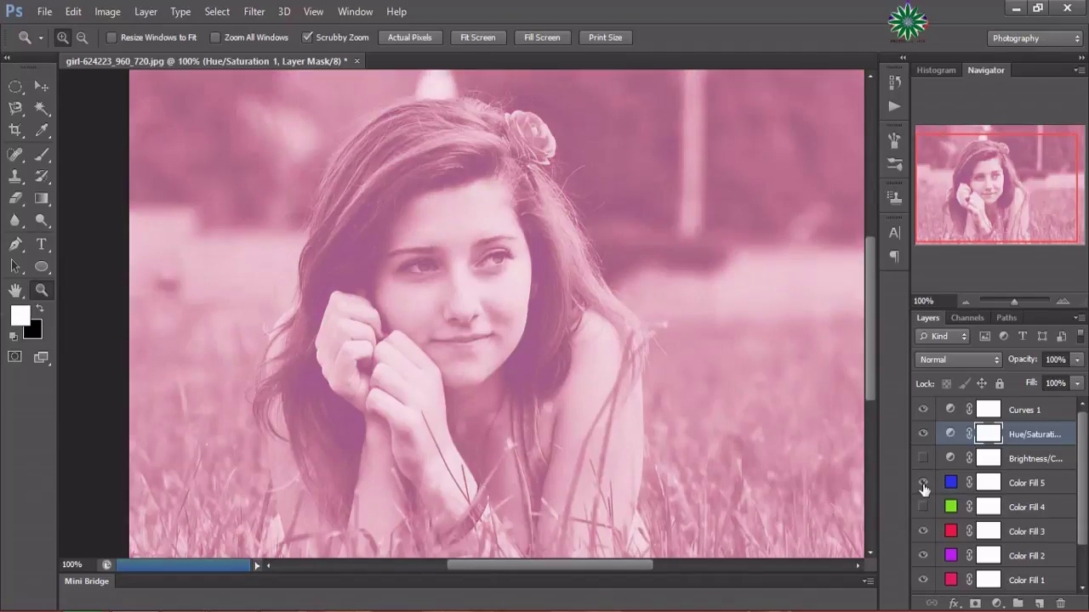
left_click(923, 482)
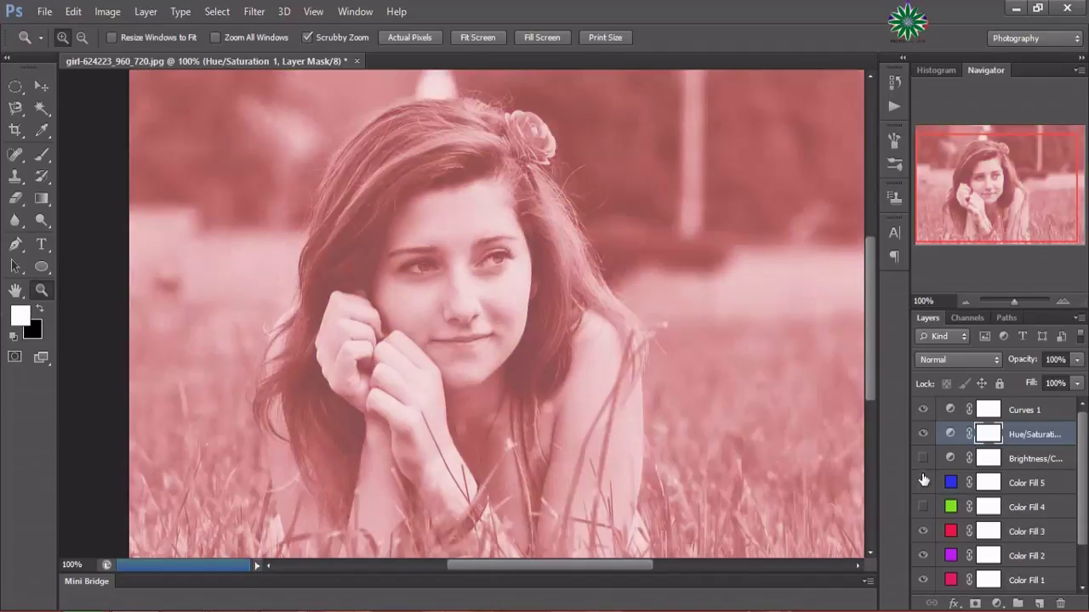
left_click(923, 461)
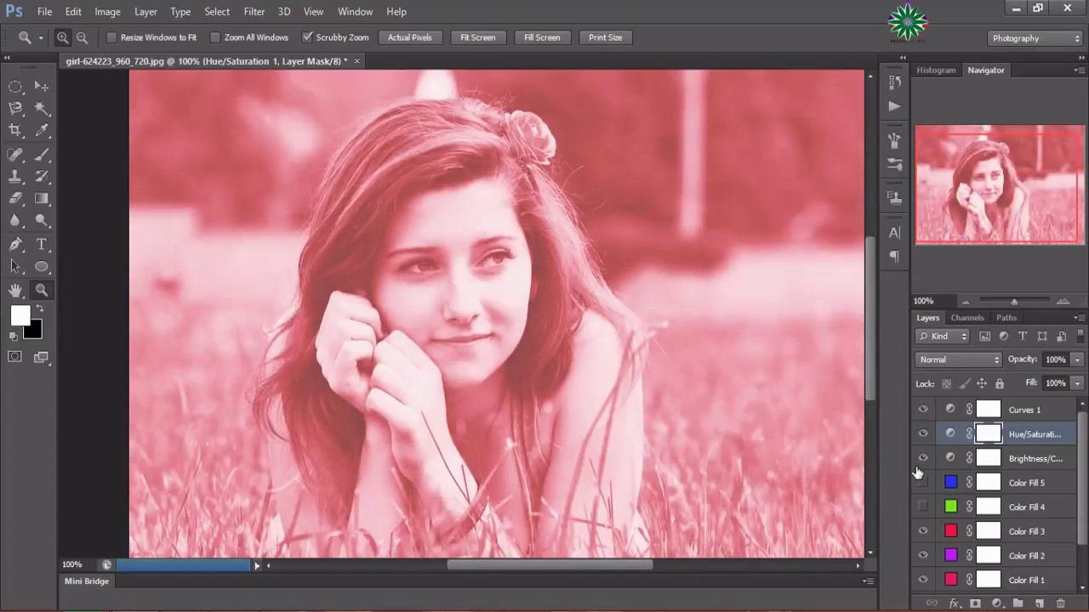